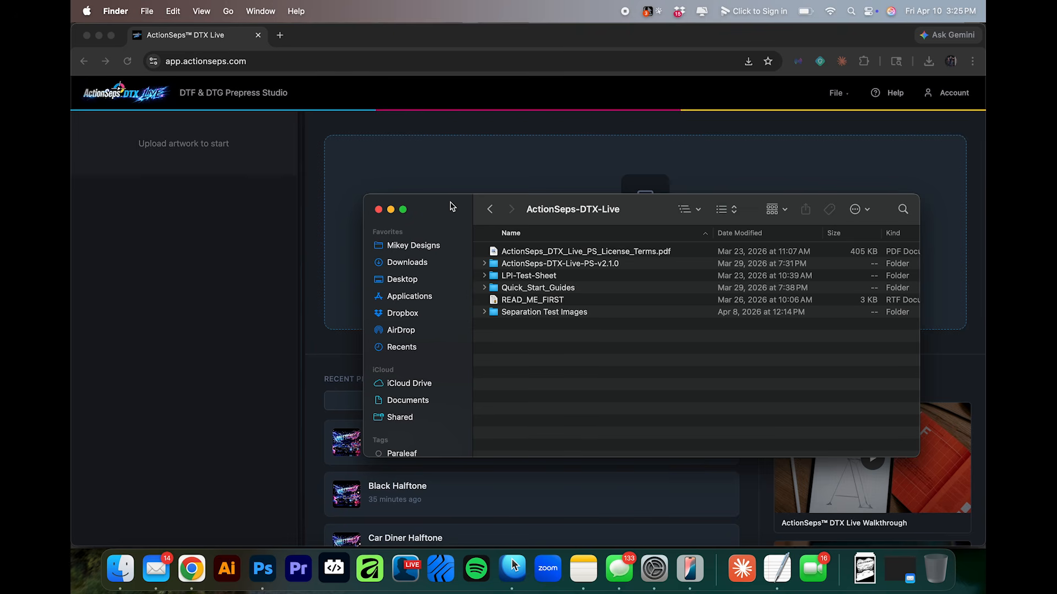
Open the Separation Test Images folder and load Pink-BG-Halftone-Mustang-Beach-Large.jpg into the browser app's artwork upload area.
drag(451, 206, 492, 193)
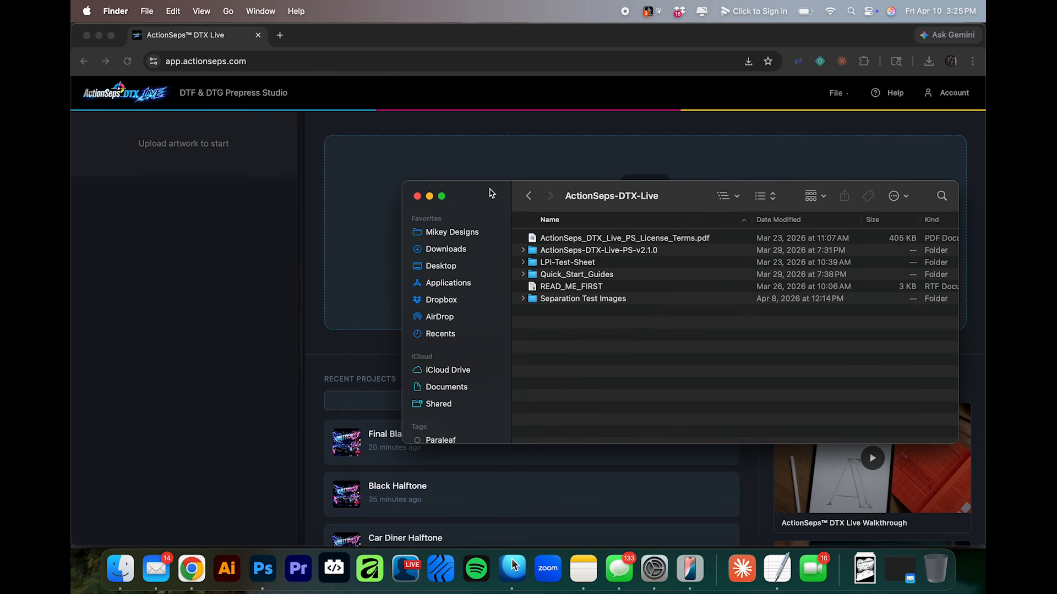
drag(491, 192, 507, 198)
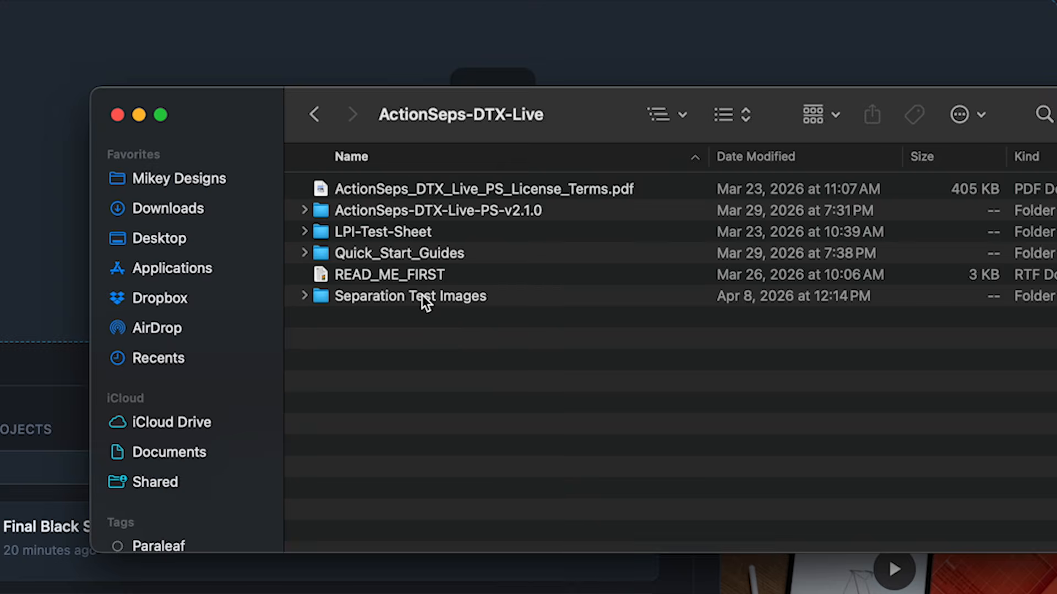
double_click(421, 295)
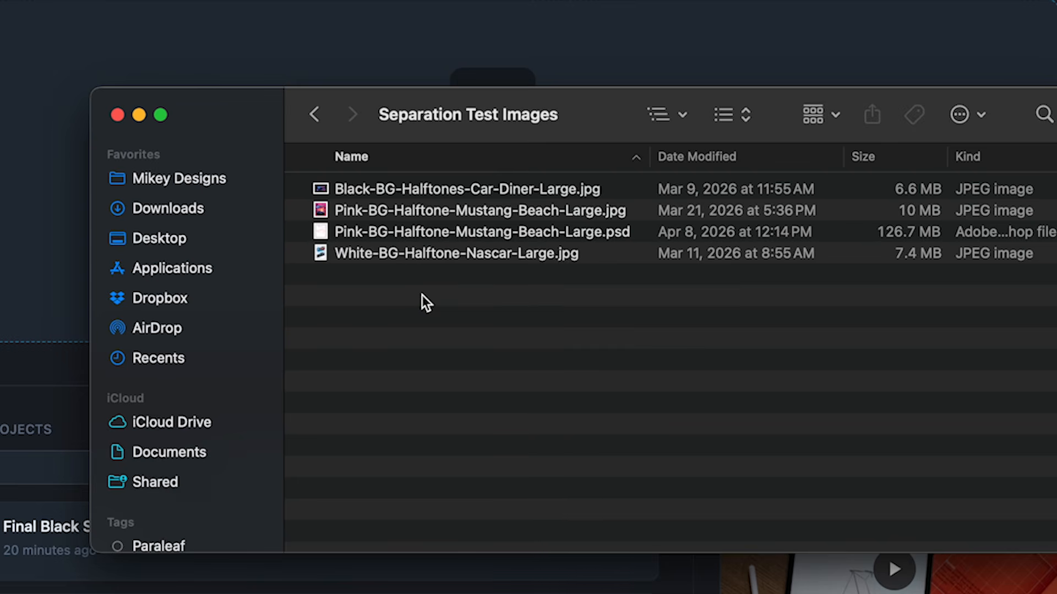
drag(244, 123, 624, 147)
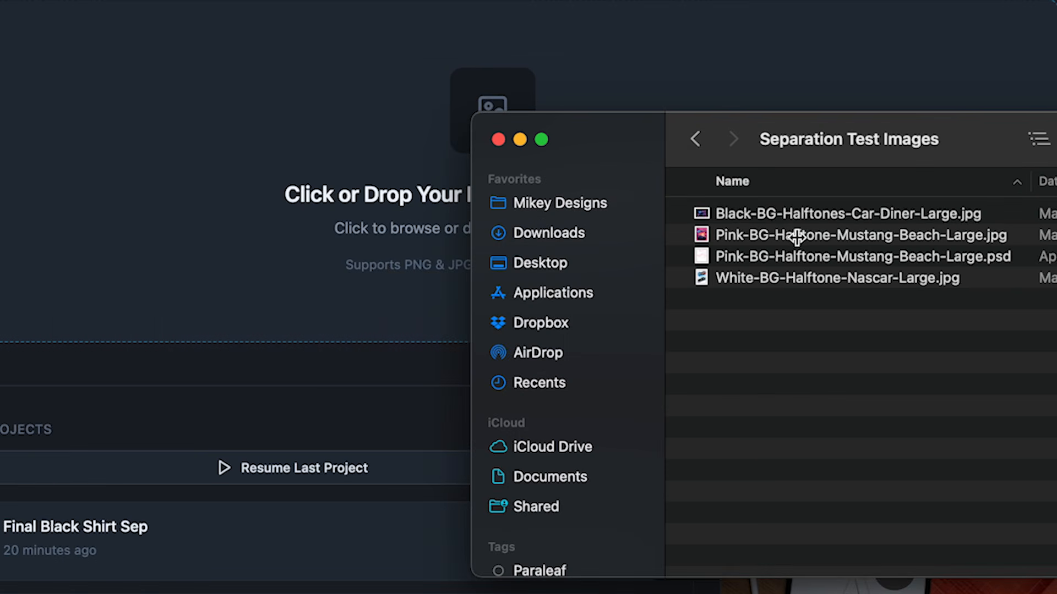
drag(798, 237, 297, 199)
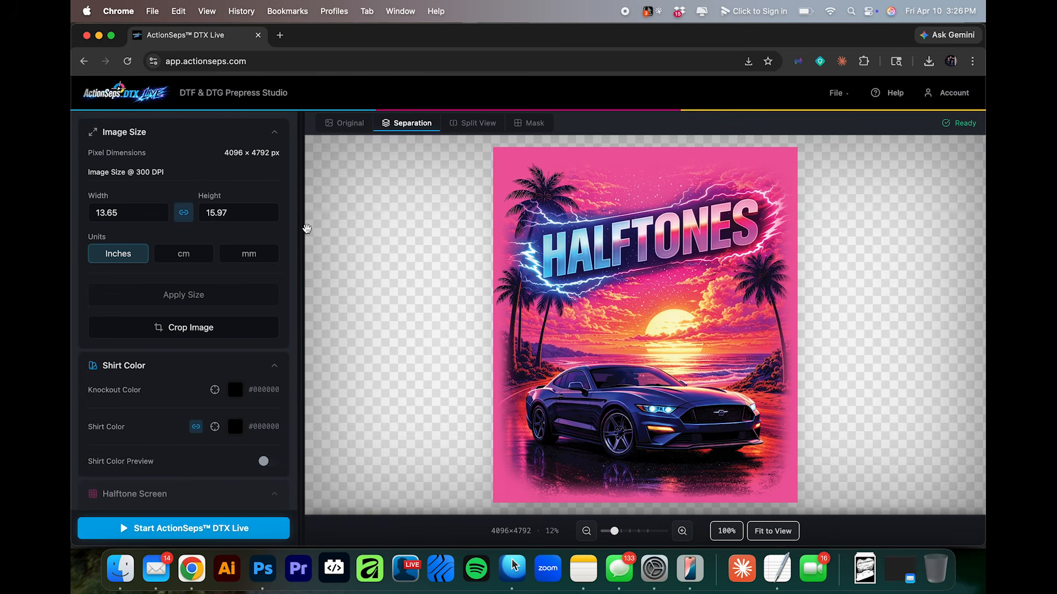
Resize the artwork to a height of 15 inches with proportions linked, and apply the size.
click(231, 214)
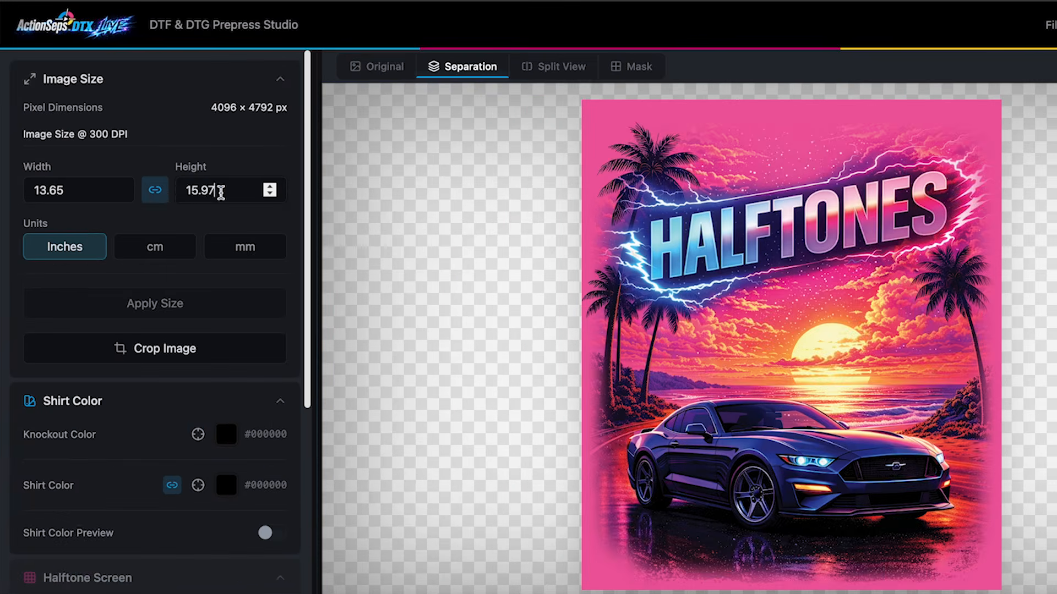
drag(220, 192, 165, 192)
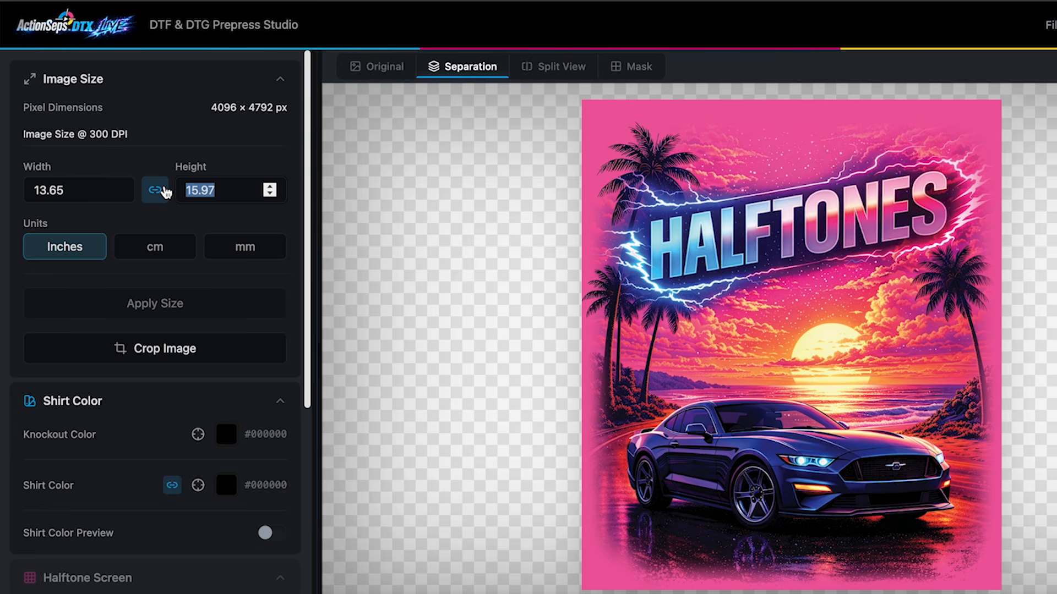
text(15)
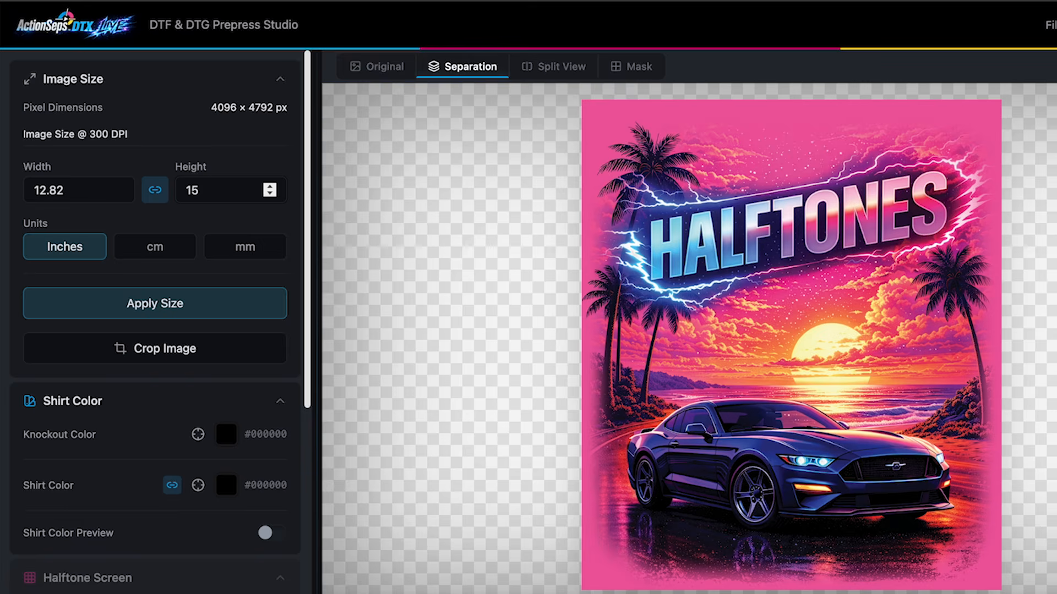
click(187, 304)
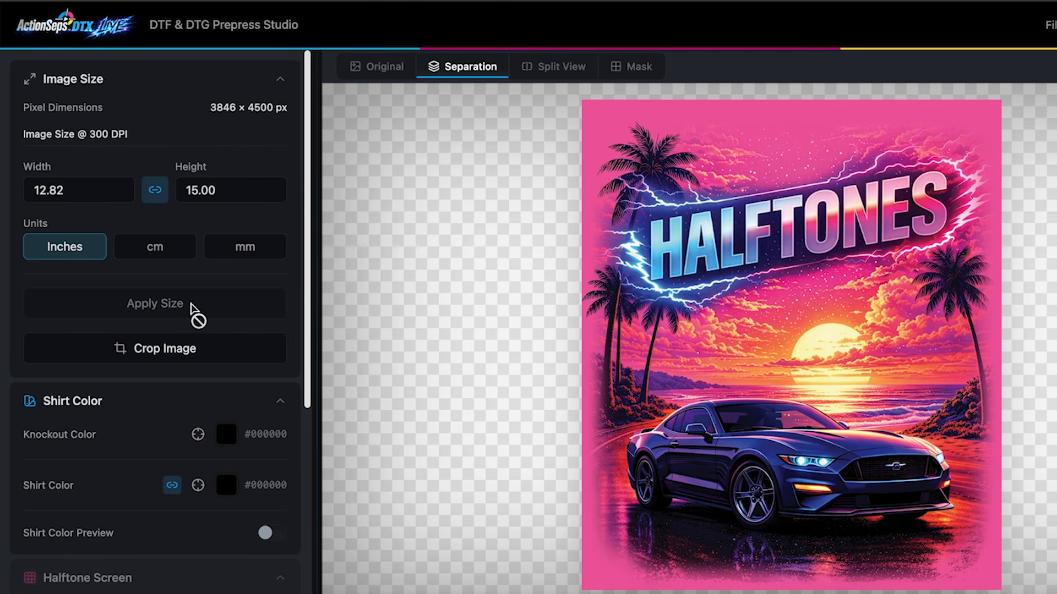
Sample the artwork's pink background as the knockout color, keeping the shirt color linked to it.
scroll(161, 323, down, 3)
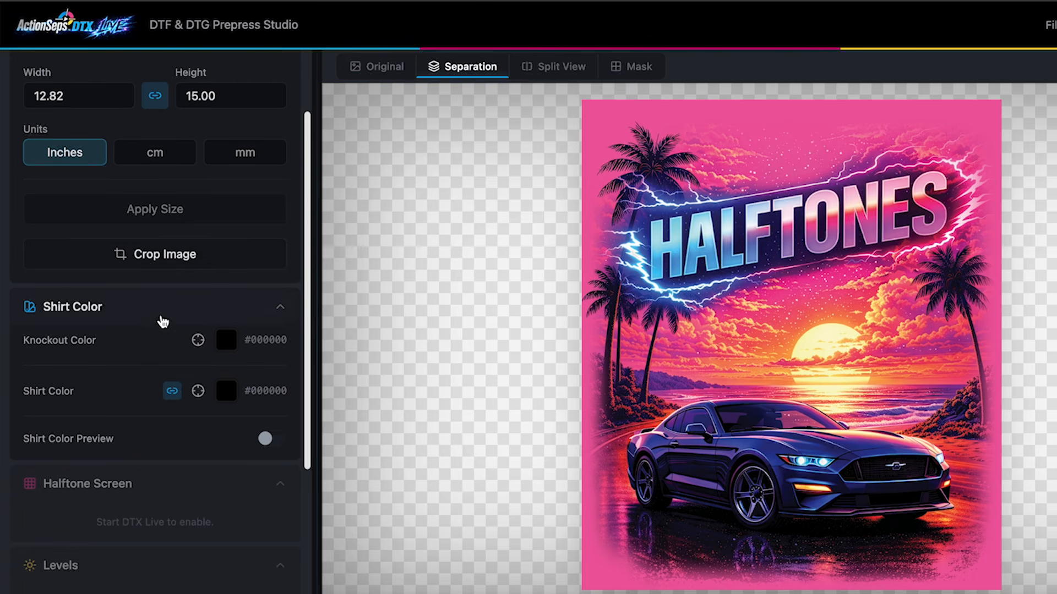
click(198, 342)
click(675, 109)
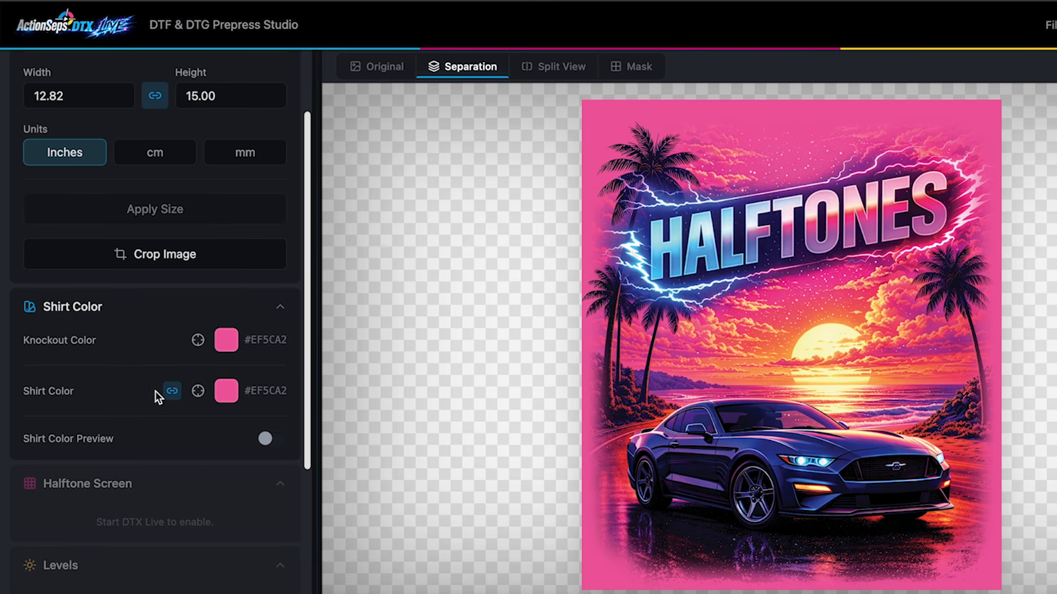
click(172, 392)
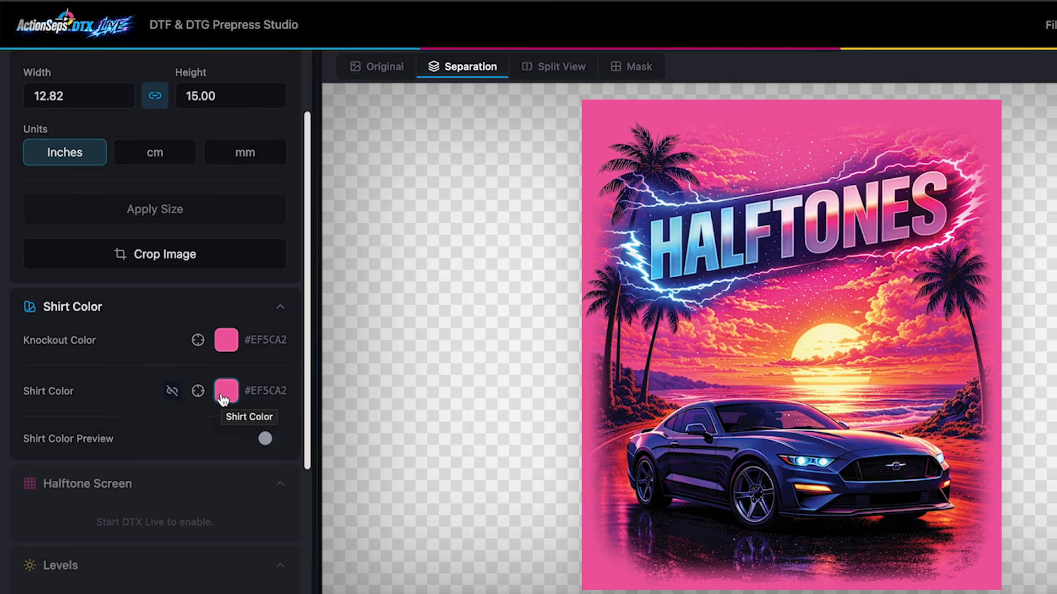
click(172, 392)
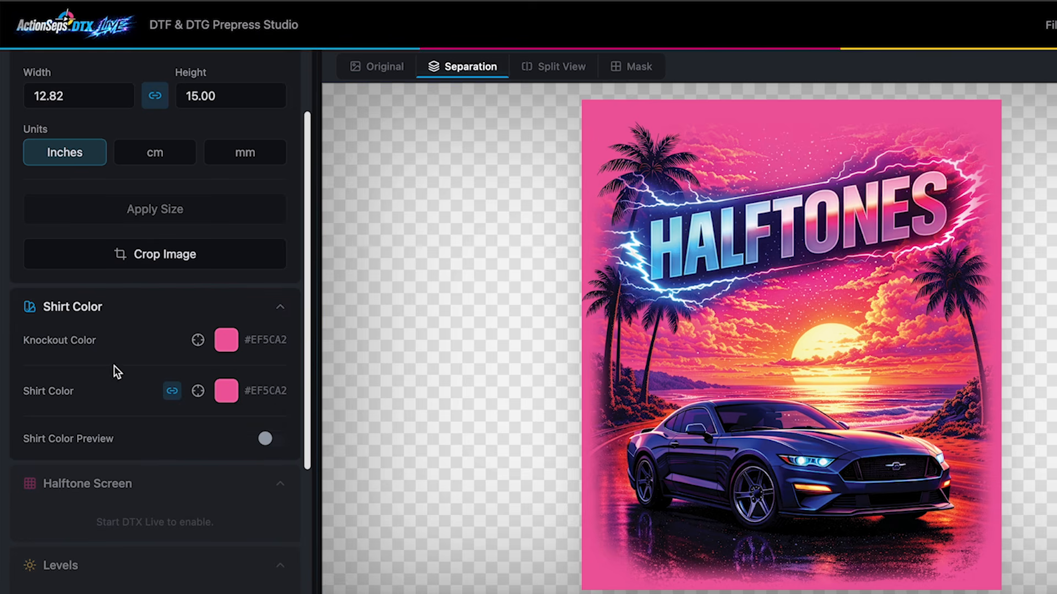
Turn on the shirt color preview and start the DTX Live separation.
scroll(300, 384, down, 2)
click(268, 366)
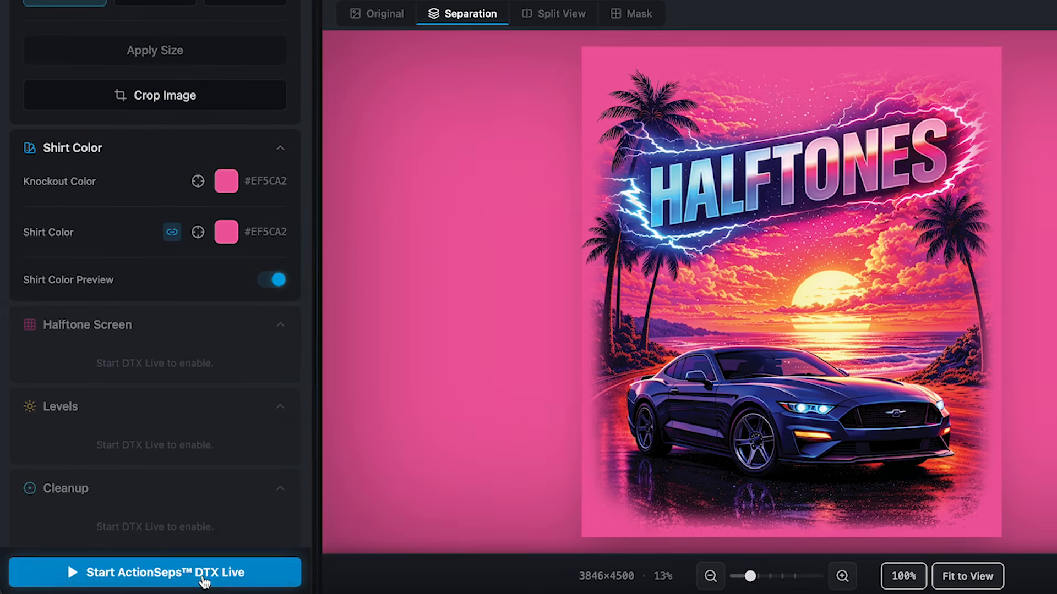
click(202, 573)
Enable the halftone screen and set its dot size to 25 lpi.
scroll(186, 357, down, 4)
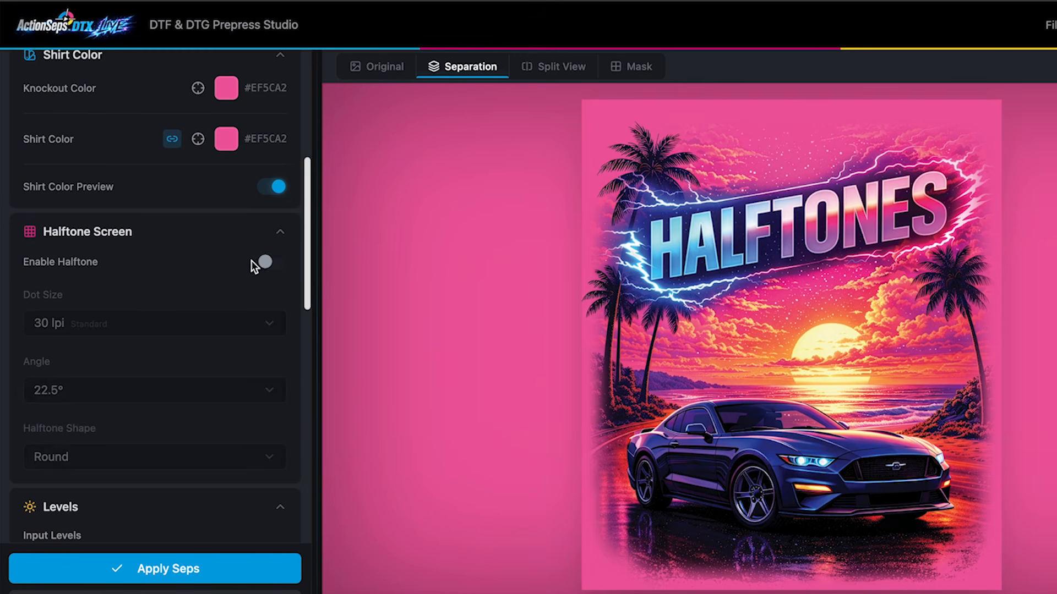
click(273, 212)
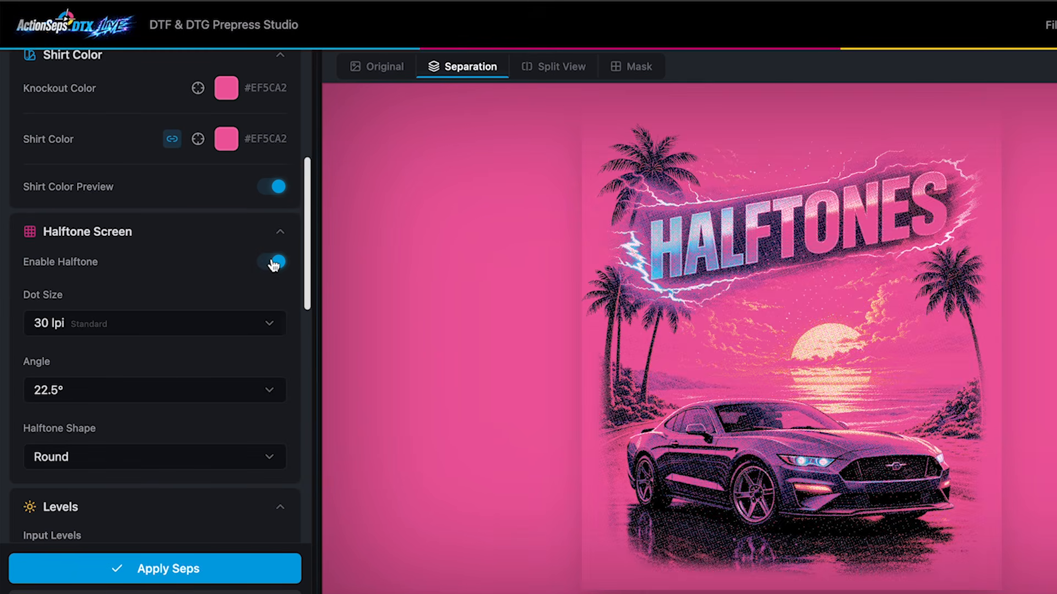
scroll(165, 292, down, 1)
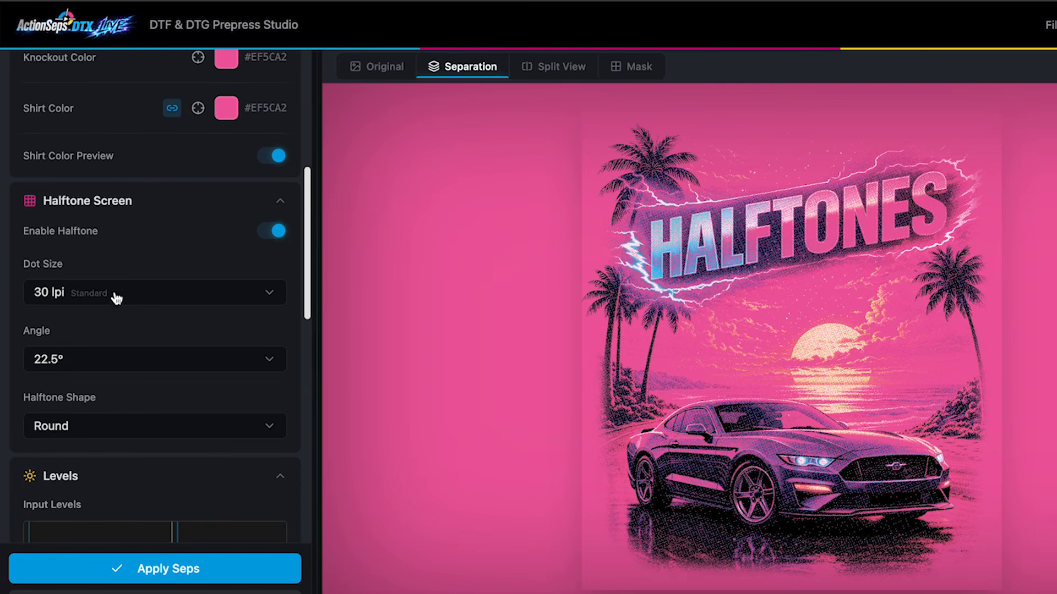
click(183, 293)
click(153, 391)
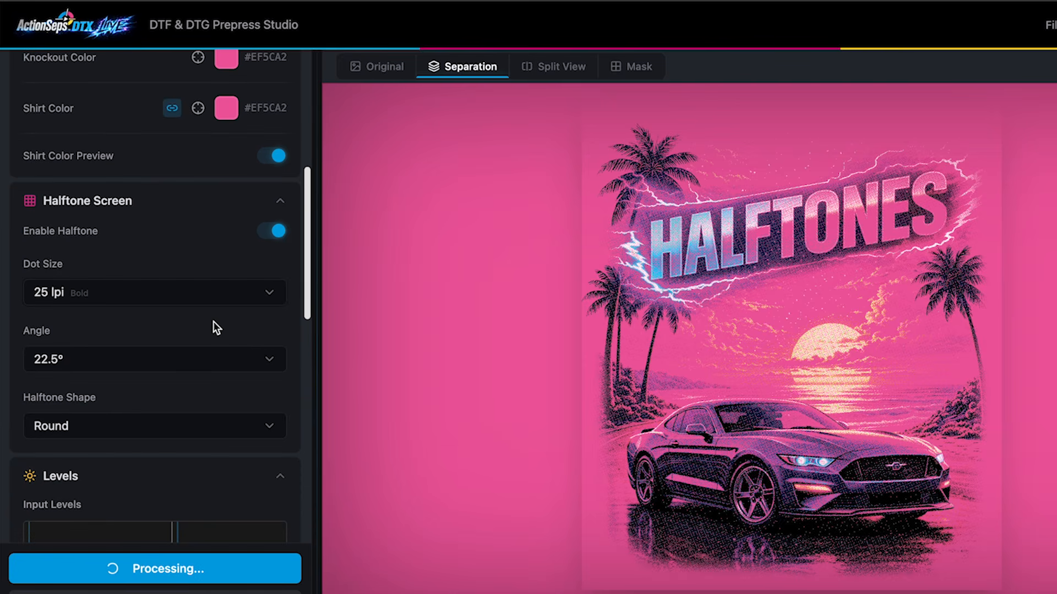
Lower the white input level of the separation to 51.
scroll(213, 324, down, 1)
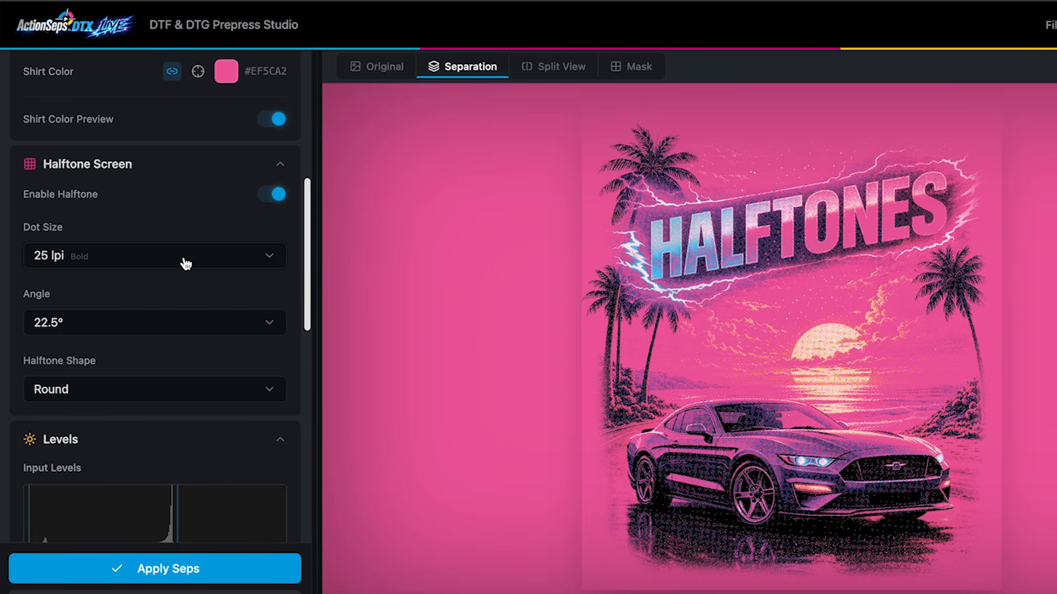
scroll(218, 282, down, 2)
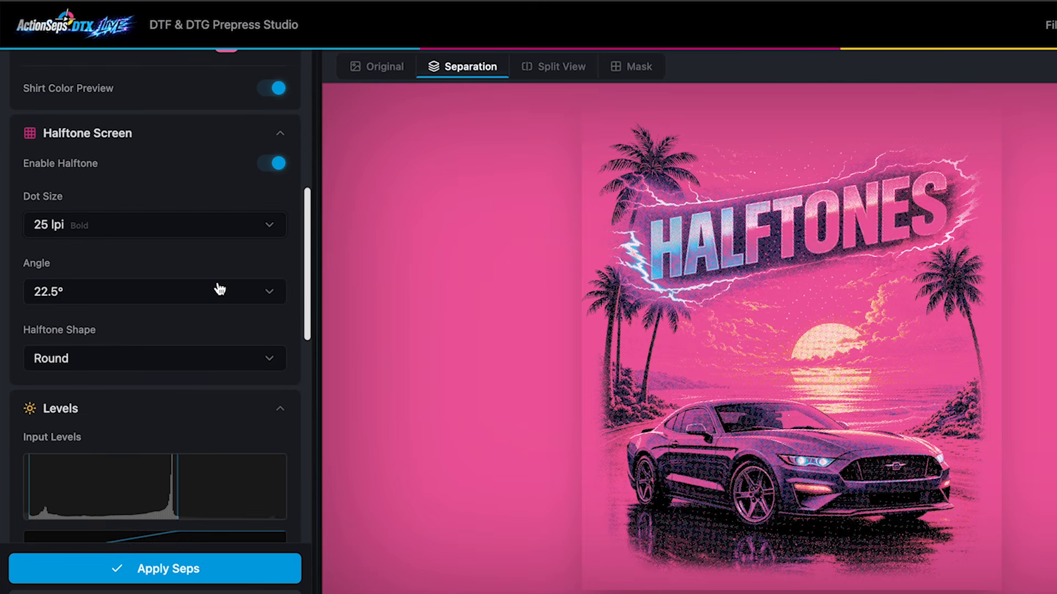
scroll(217, 282, down, 2)
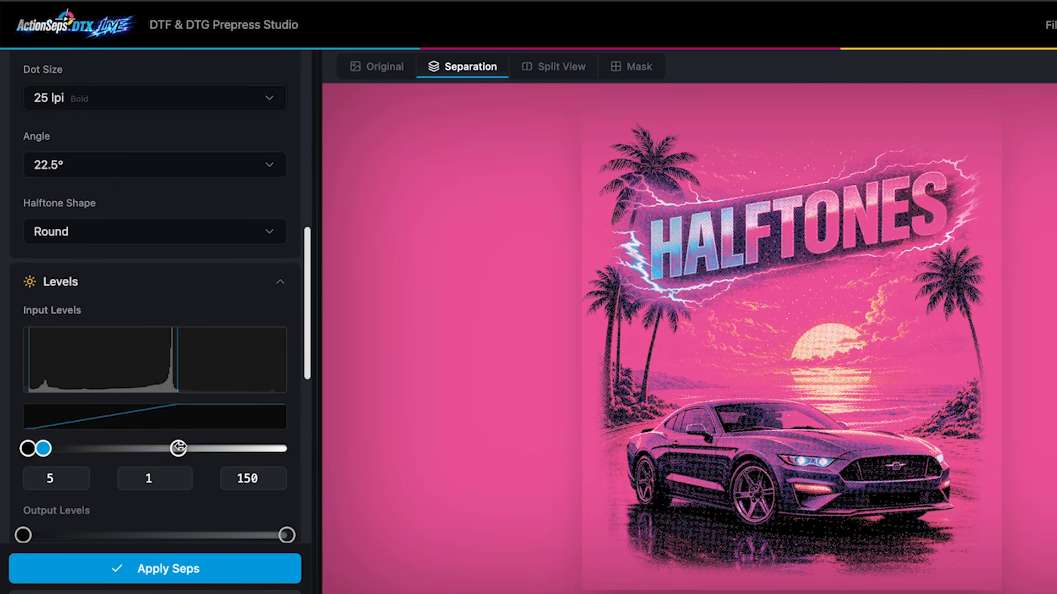
drag(177, 449, 91, 448)
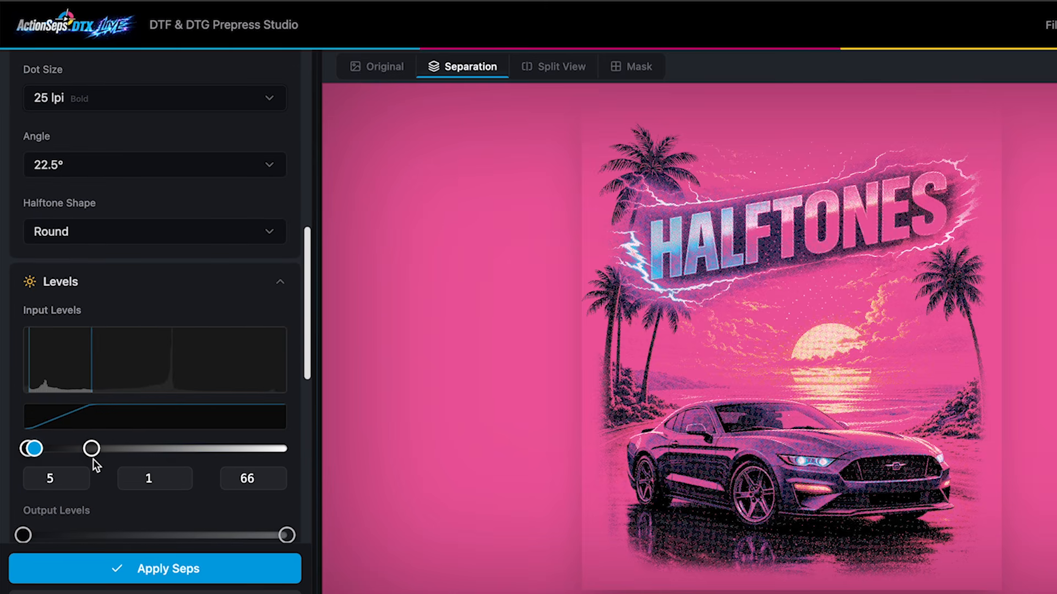
drag(92, 449, 76, 449)
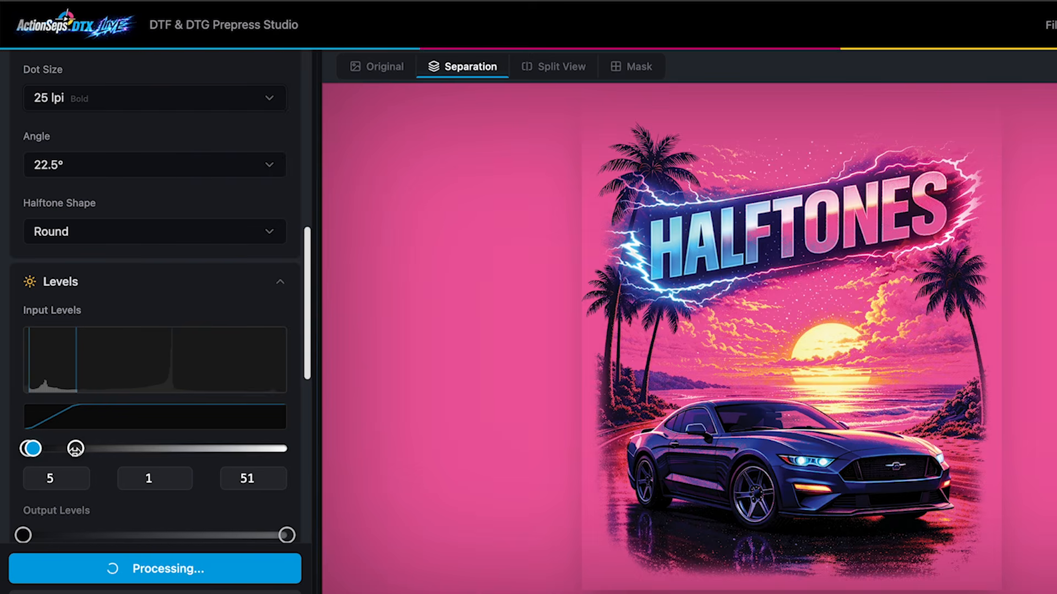
Check the mask and compare the original with the separation in split view, lowering the white input level to 37.
click(620, 71)
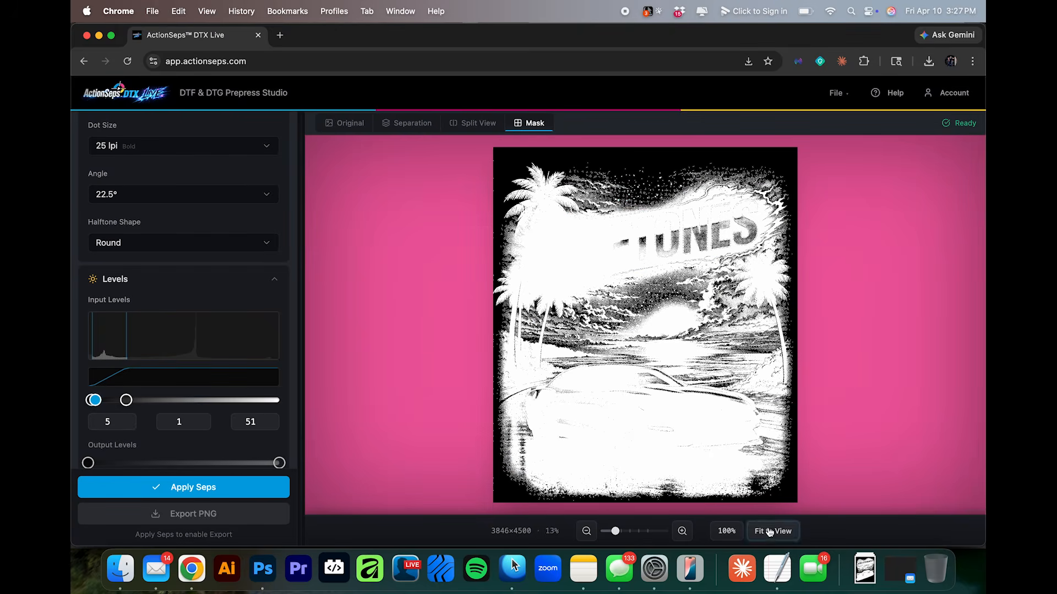
click(414, 123)
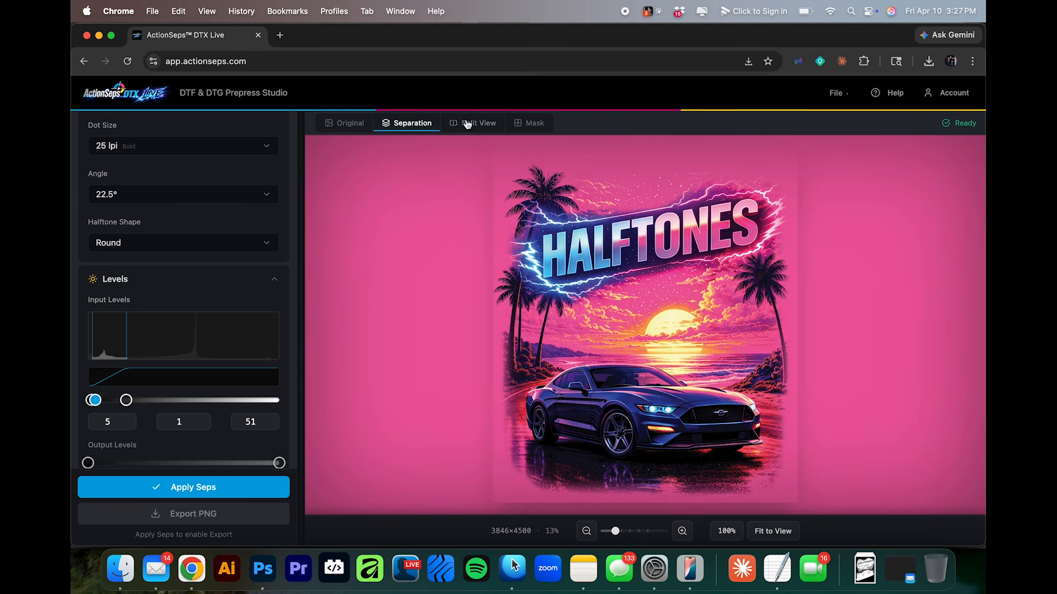
click(469, 123)
mouse_move(649, 326)
mouse_down()
mouse_move(597, 323)
mouse_move(708, 321)
mouse_move(650, 331)
mouse_up()
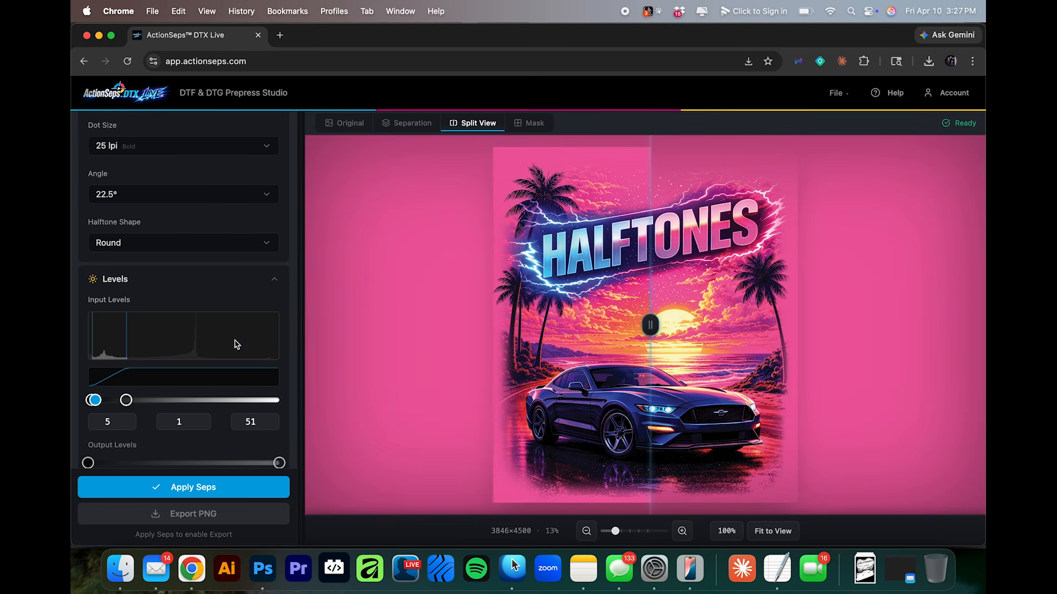
drag(126, 400, 116, 400)
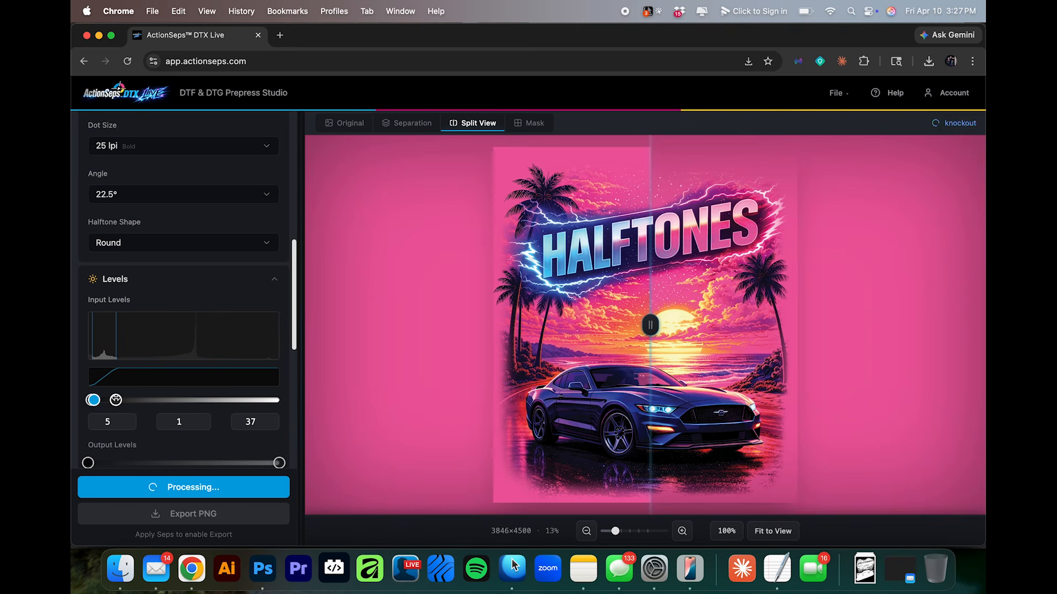
mouse_move(649, 324)
mouse_down()
mouse_move(661, 323)
mouse_move(630, 323)
mouse_move(656, 326)
mouse_up()
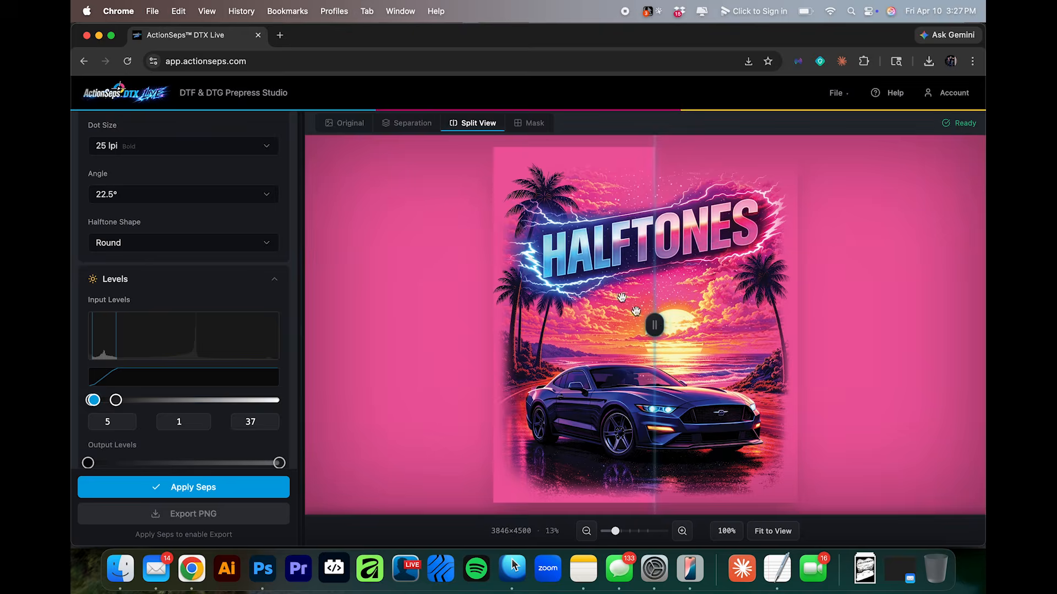
Inspect the mask's halftone dots at 100% around the lettering and upper sky, and set Cleanup Intensity to 3%.
click(529, 123)
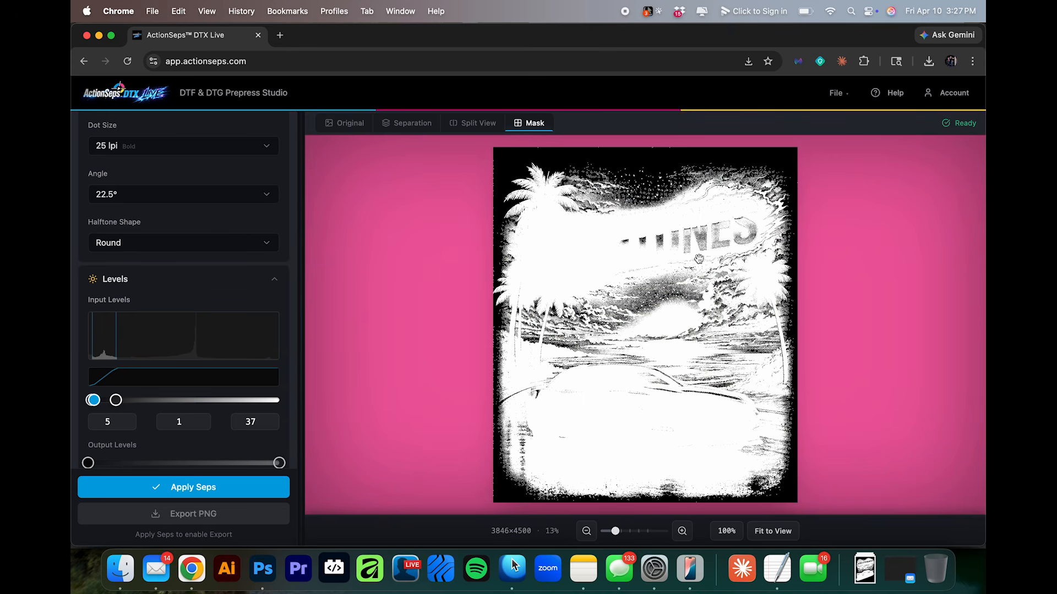
click(726, 531)
drag(626, 205, 605, 358)
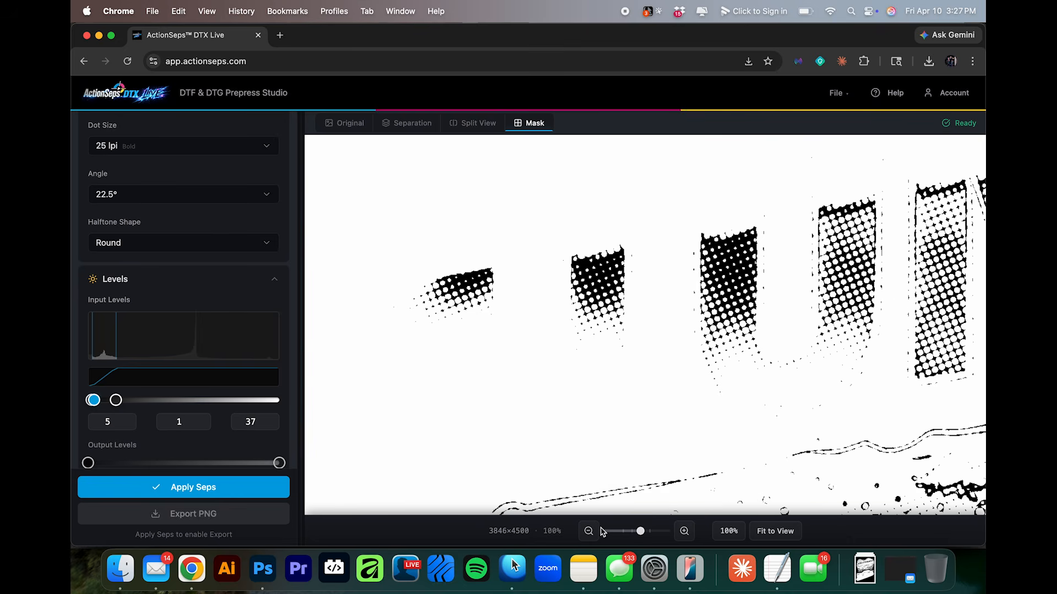
drag(618, 238, 620, 410)
drag(617, 190, 612, 418)
drag(629, 252, 629, 365)
scroll(221, 388, down, 5)
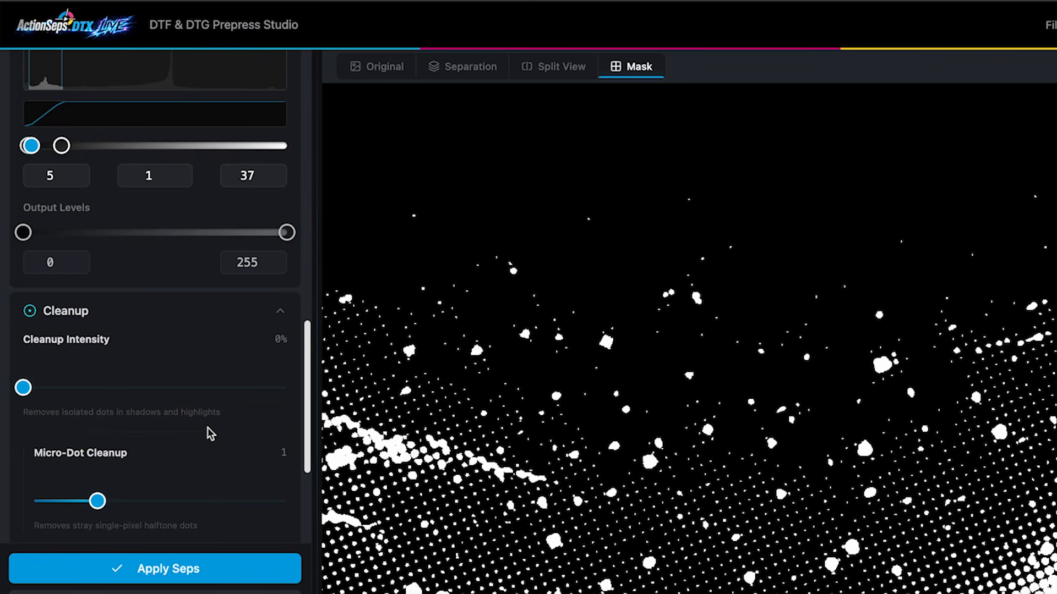
scroll(207, 427, down, 3)
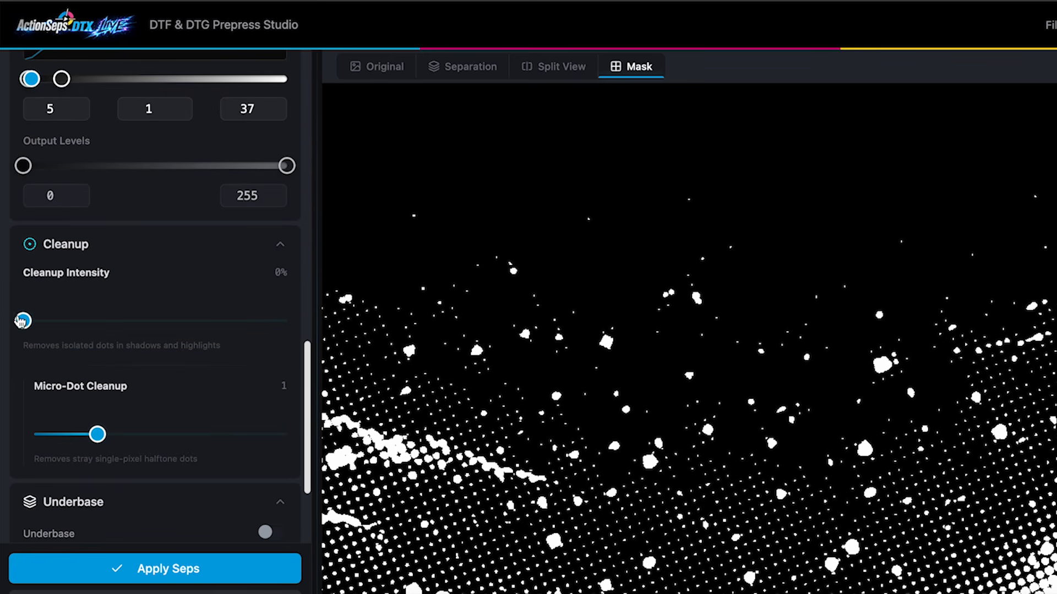
drag(23, 321, 32, 323)
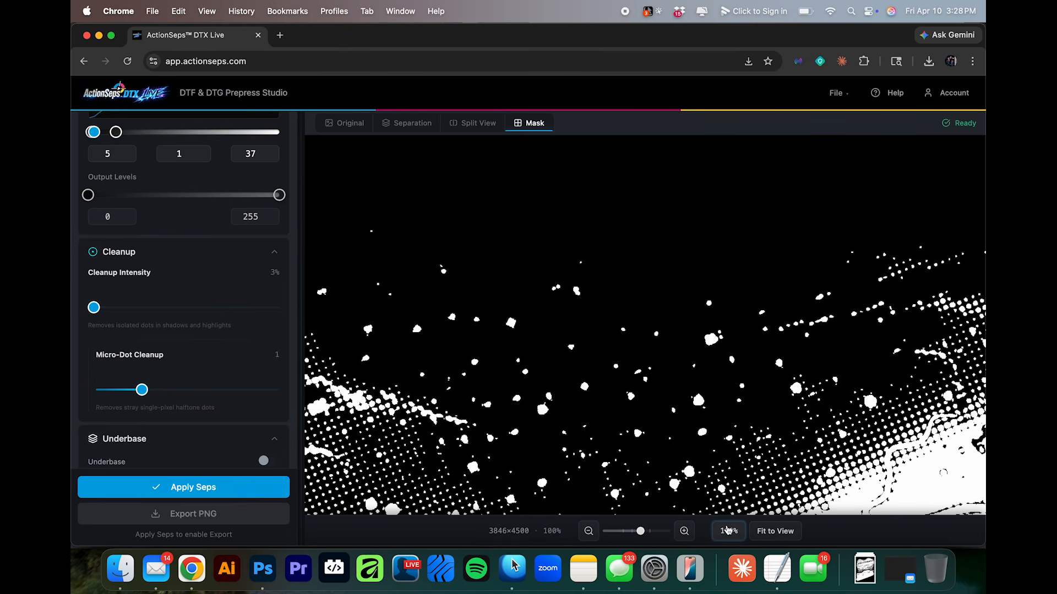
Return to the full separation view, apply the separation, and export the pink Mustang artwork as PNG only.
click(772, 532)
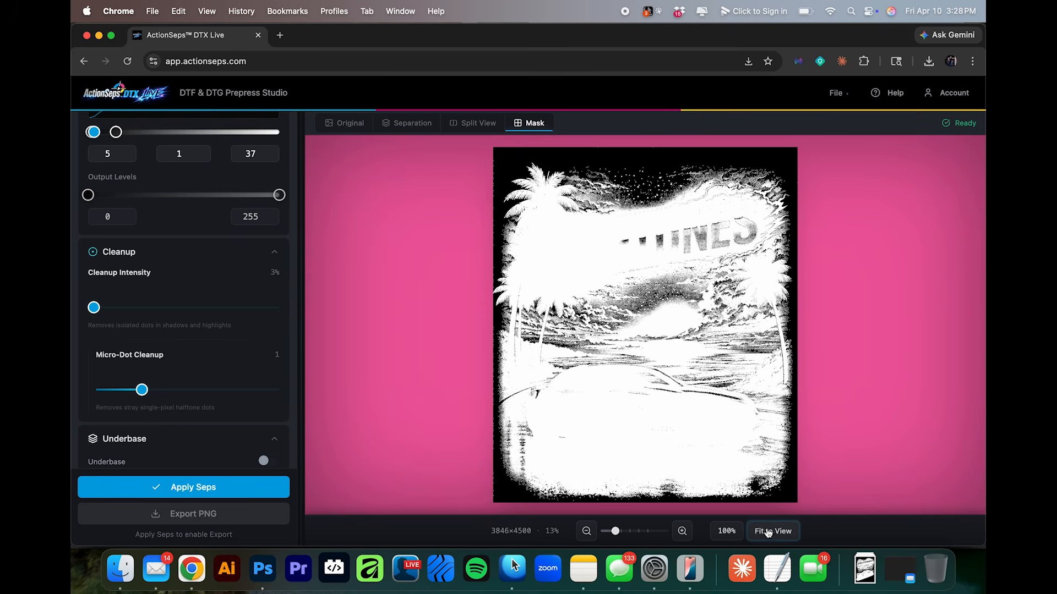
click(413, 123)
scroll(231, 314, down, 3)
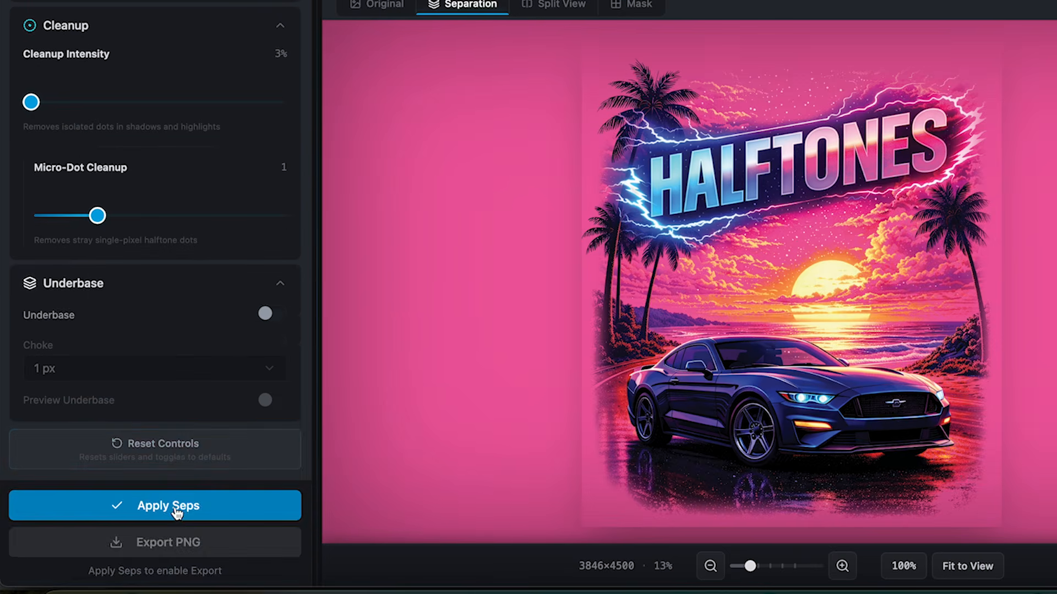
click(199, 488)
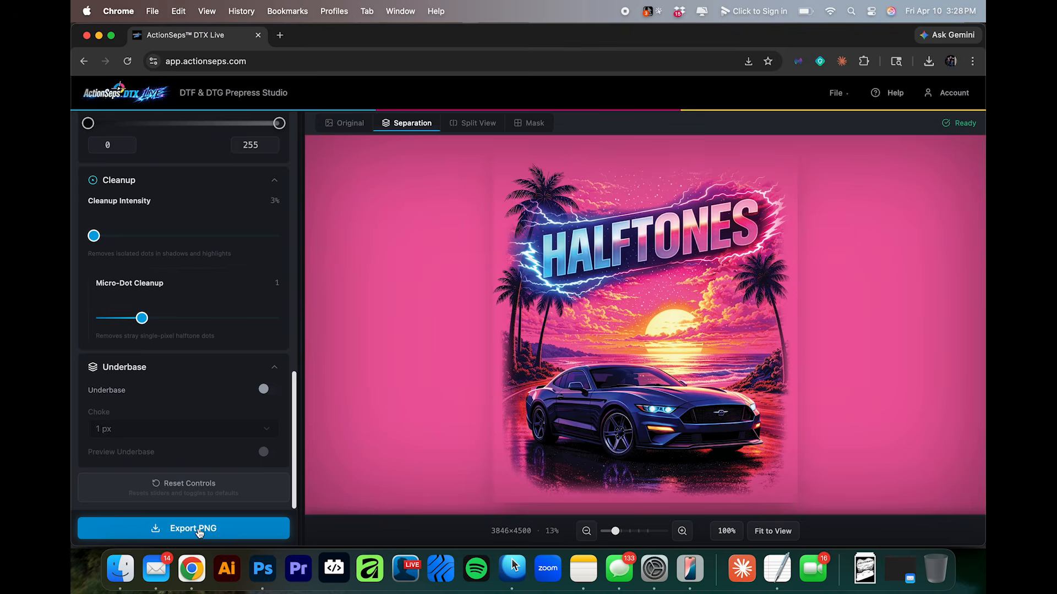
click(177, 568)
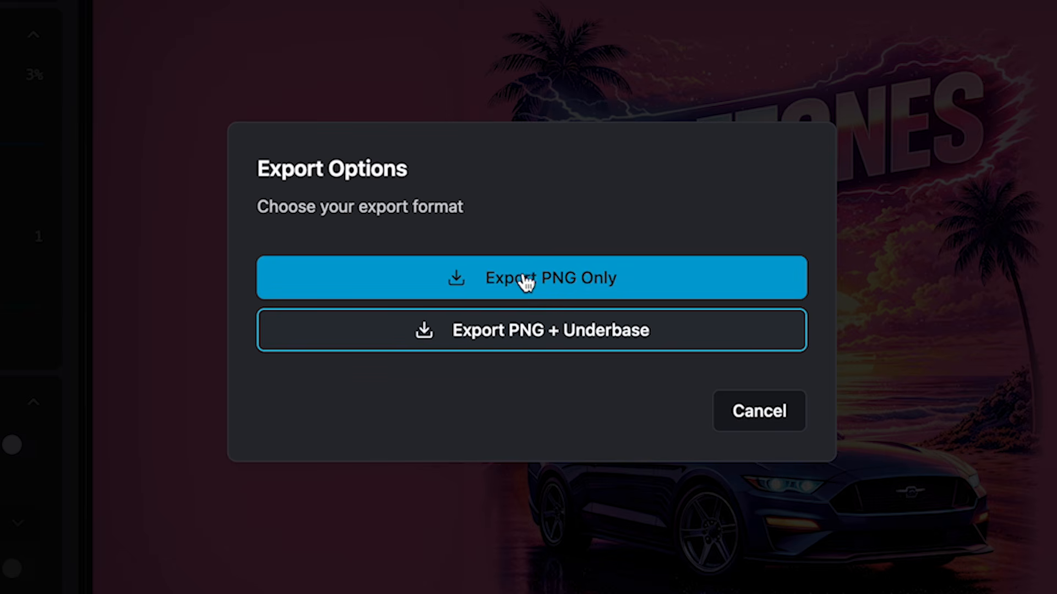
click(572, 280)
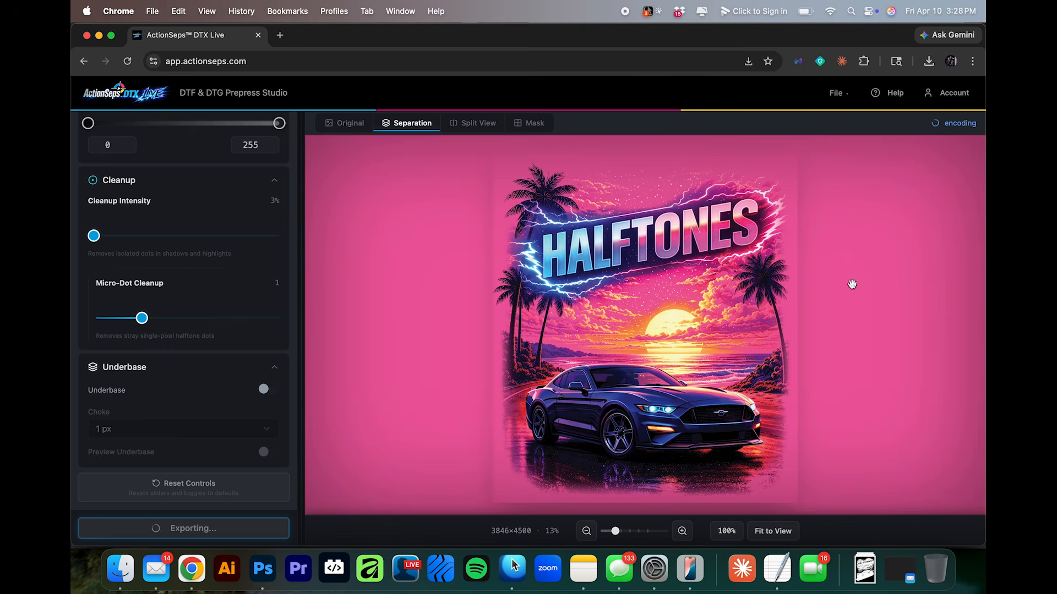
Switch to Finder and preview the newly exported separation PNG in the Downloads folder.
click(120, 569)
drag(722, 214, 533, 212)
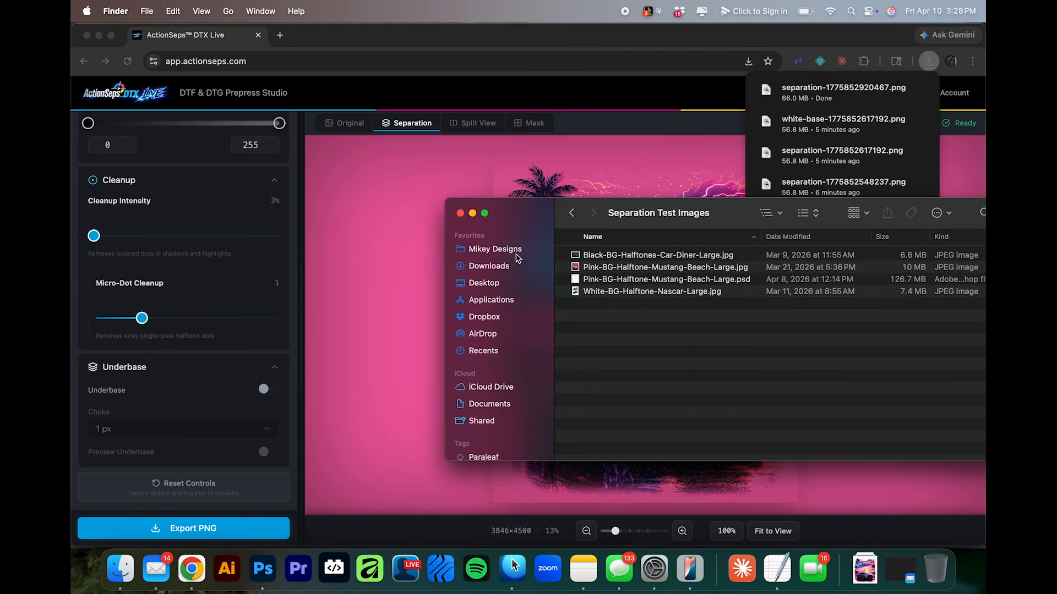
click(509, 268)
click(620, 255)
key(space)
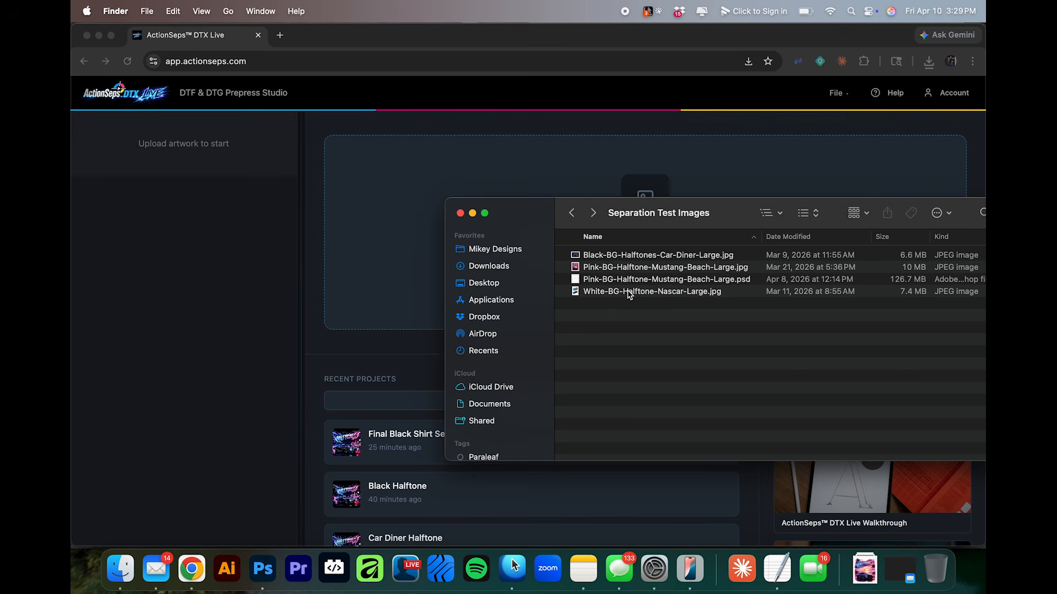
Load White-BG-Halftone-Nascar-Large.jpg into ActionSeps DTX Live and resize it to a height of 15 inches.
drag(629, 294, 354, 241)
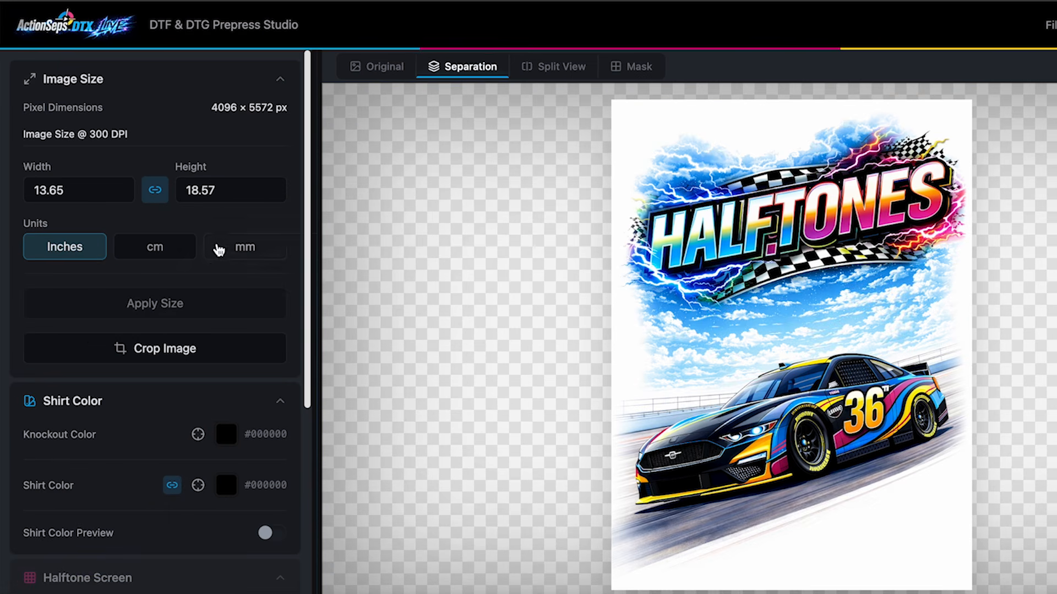
drag(224, 187, 181, 189)
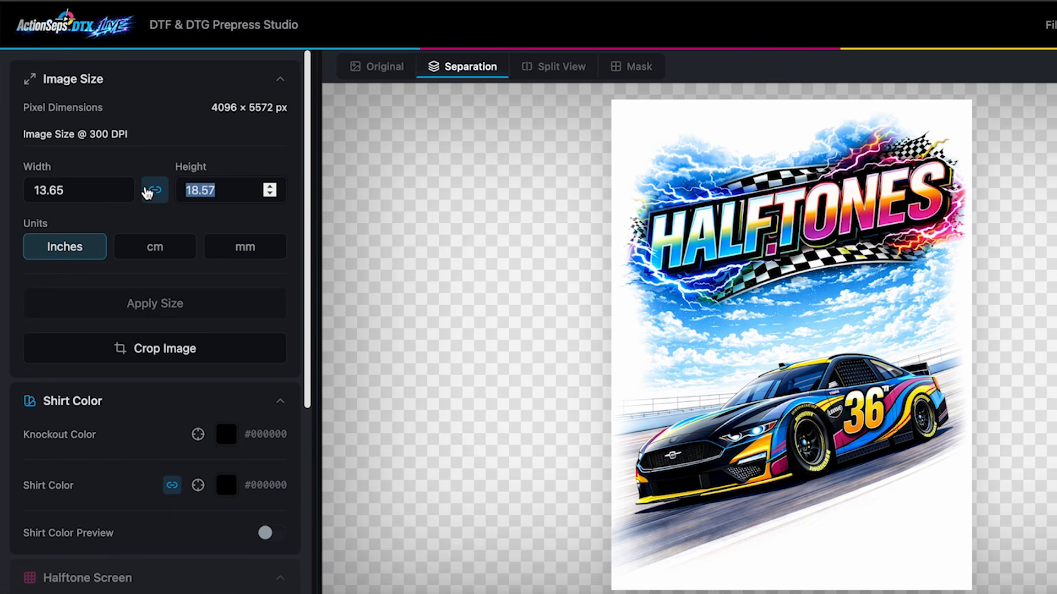
text(15)
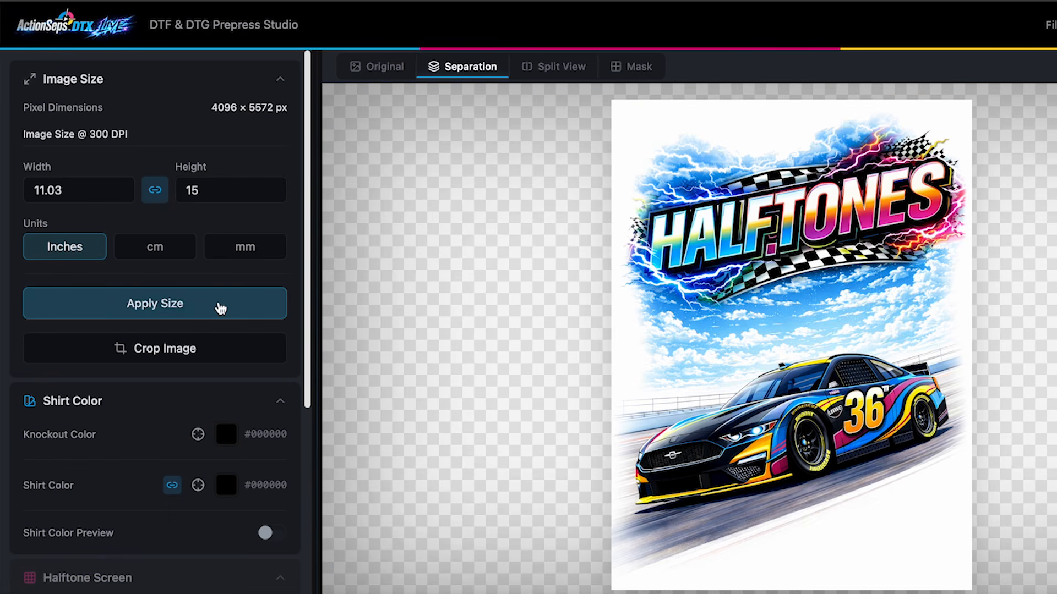
click(218, 304)
Set the knockout color and linked shirt color to white (#FFFFFF) and enable the shirt color preview.
scroll(245, 281, down, 3)
click(198, 350)
scroll(160, 355, down, 2)
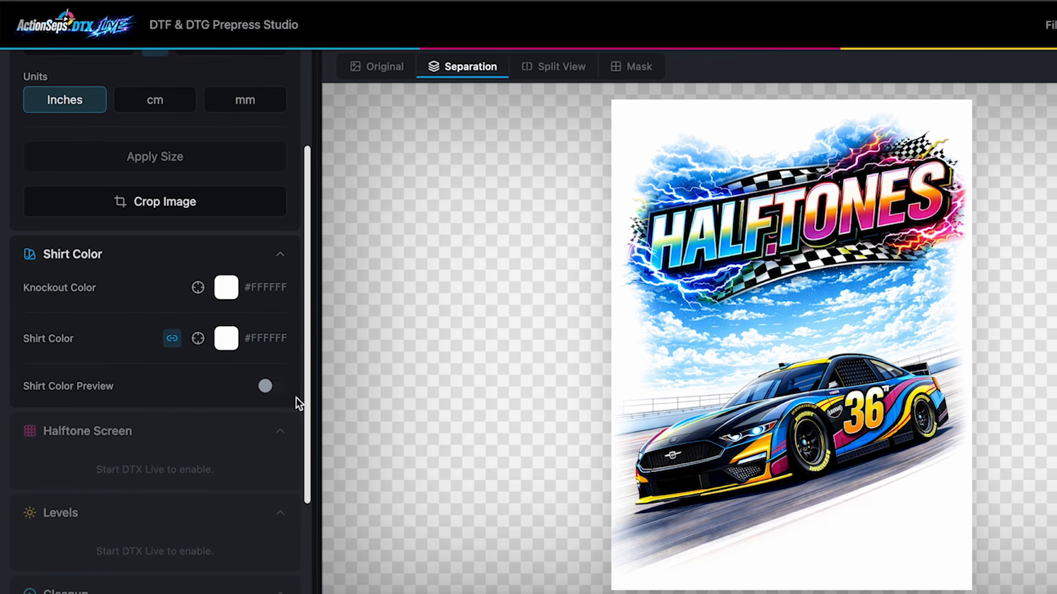
click(269, 385)
Start DTX Live processing for the race car artwork with the halftone screen enabled.
scroll(116, 330, down, 5)
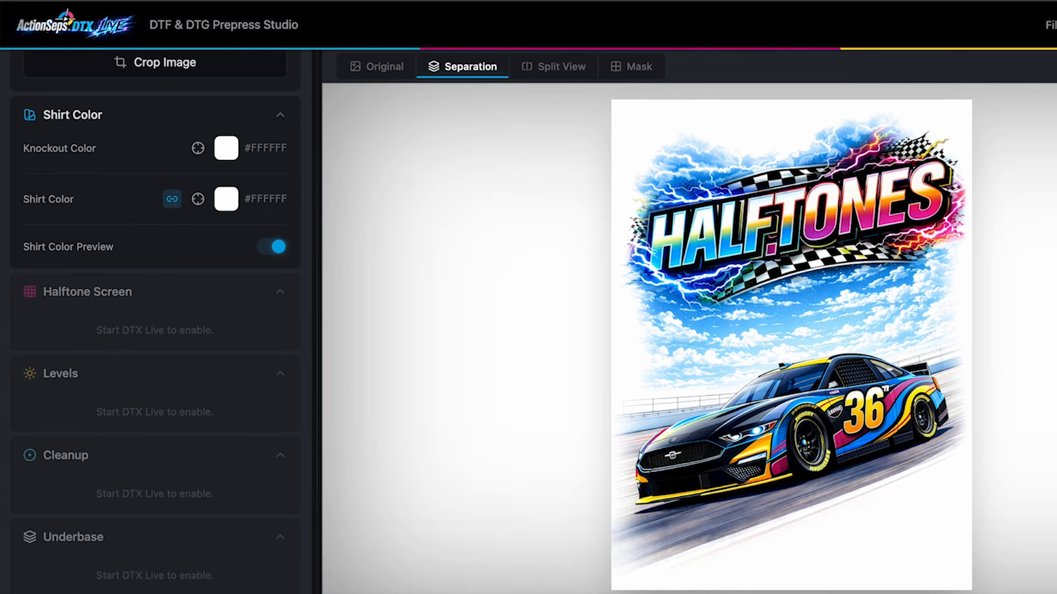
scroll(207, 454, up, 1)
click(268, 359)
scroll(224, 361, down, 2)
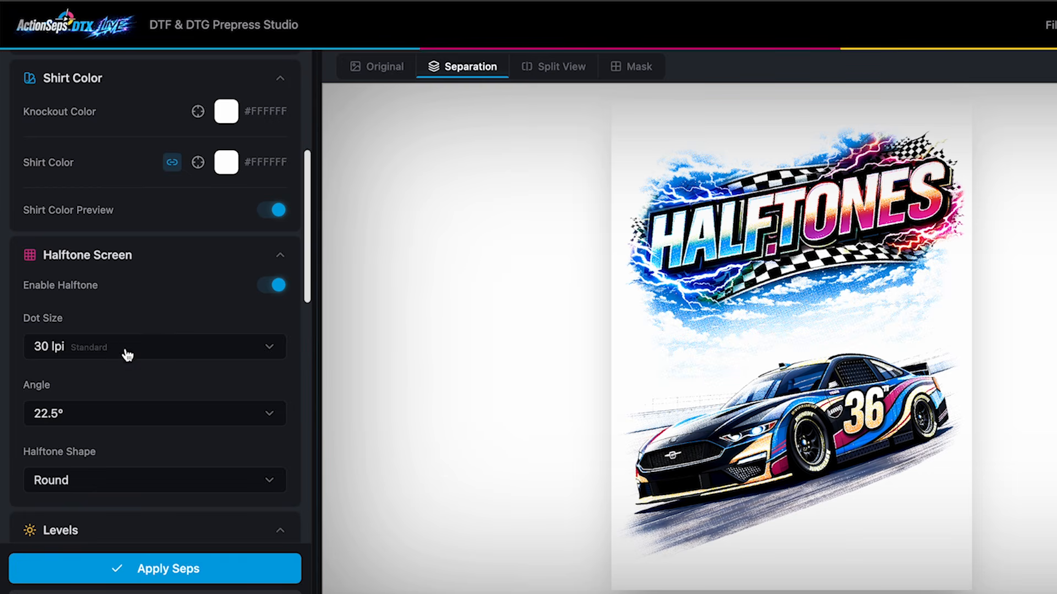
Check the mask and lower the white input level of the separation to 35.
scroll(188, 366, down, 7)
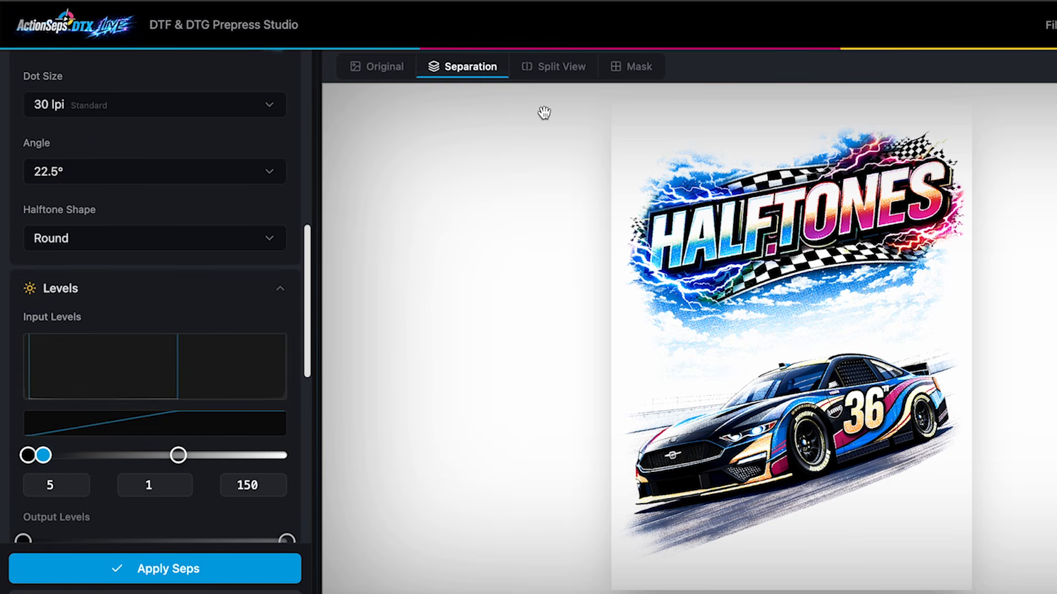
click(621, 75)
drag(178, 455, 90, 454)
click(467, 68)
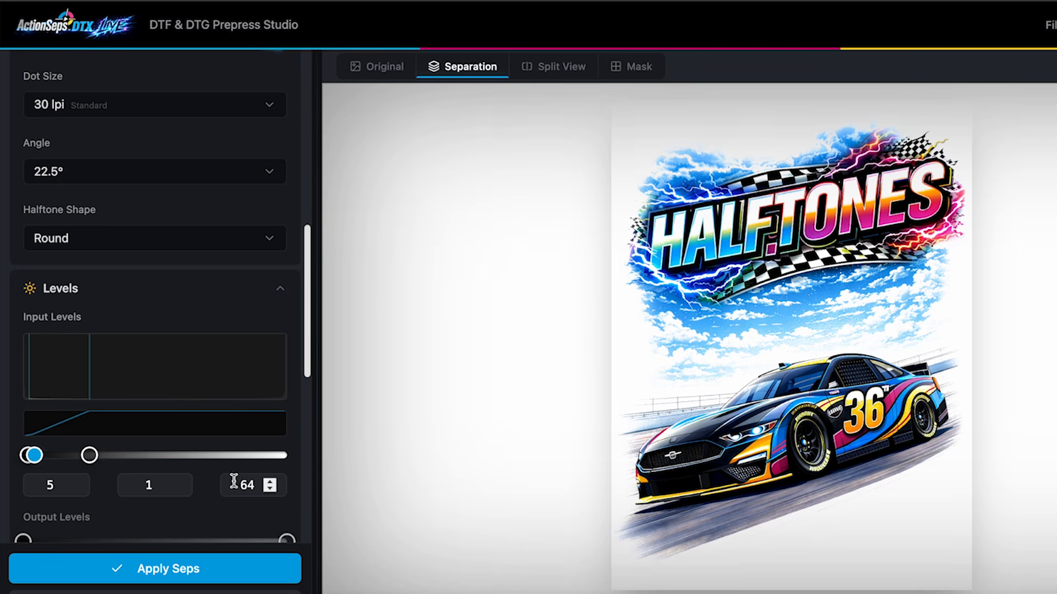
drag(90, 454, 70, 454)
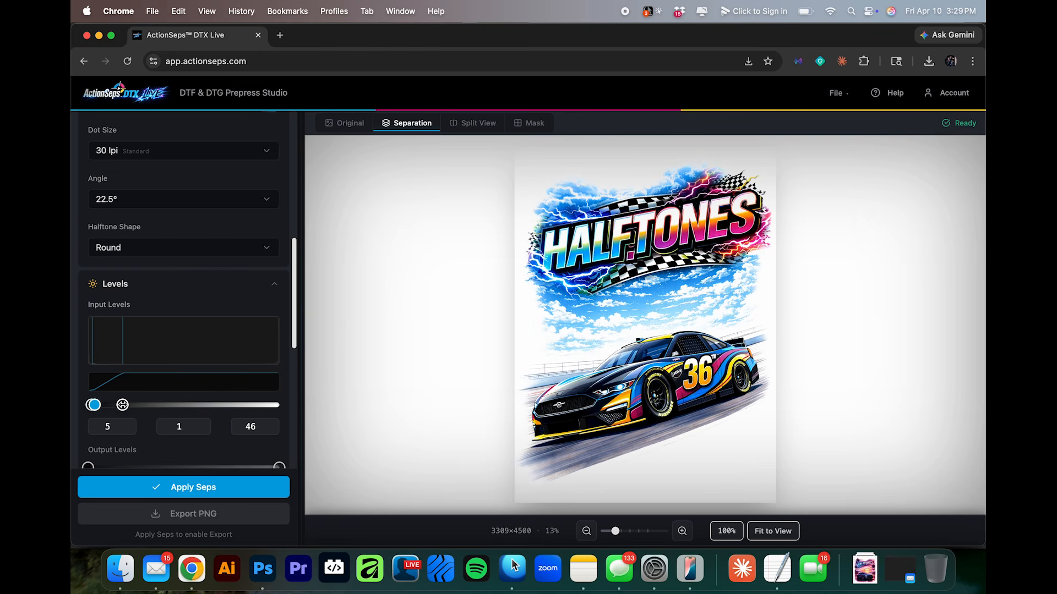
drag(122, 405, 114, 404)
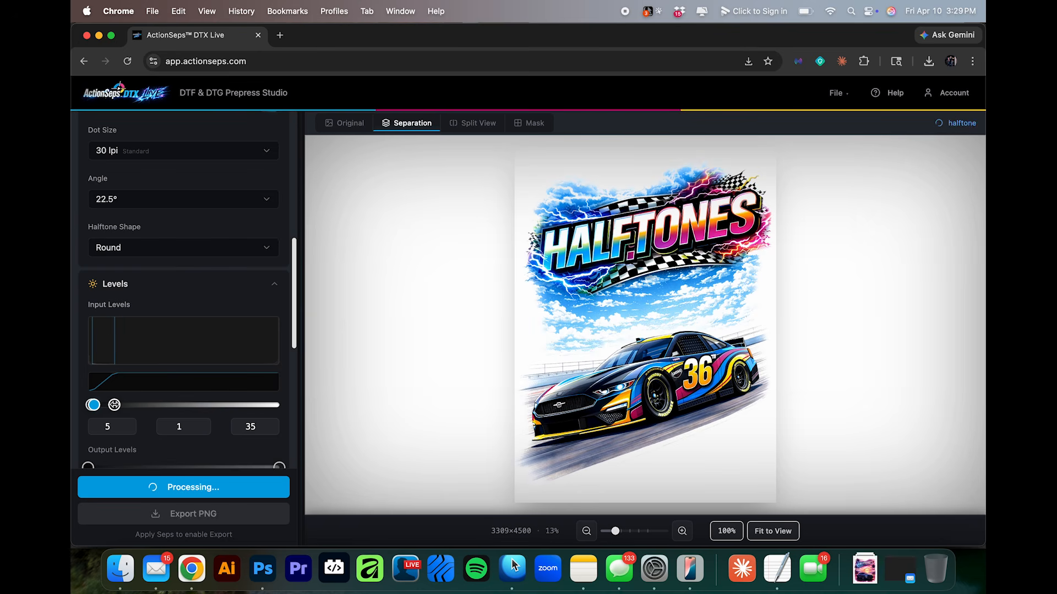
Compare the original with the separation in split view, and check the separation's transparency without the shirt color preview.
click(485, 122)
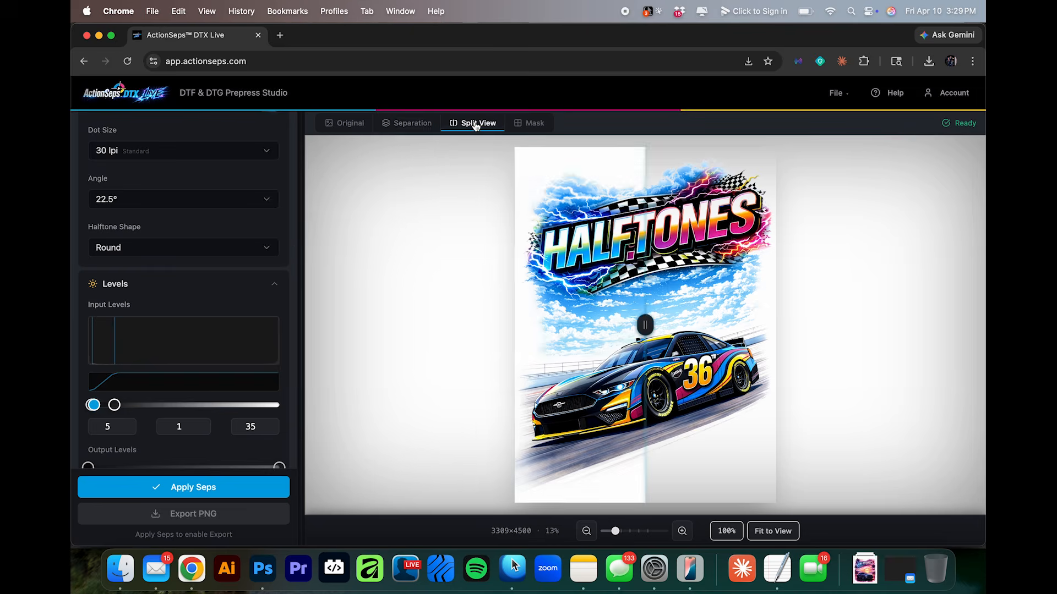
mouse_move(562, 361)
mouse_down()
mouse_move(460, 355)
mouse_move(618, 349)
mouse_move(550, 352)
mouse_up()
click(159, 26)
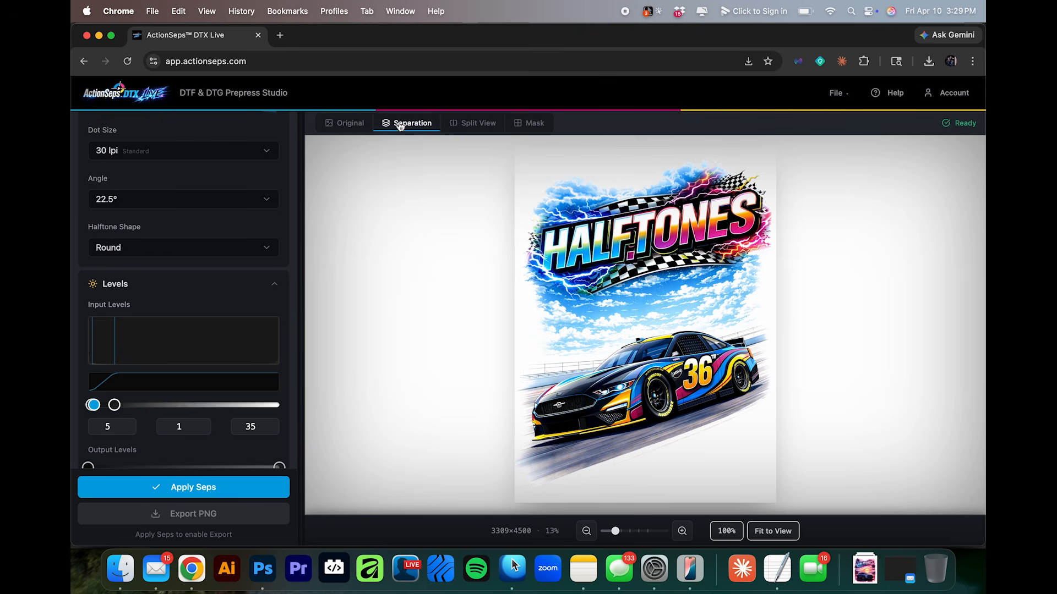
scroll(224, 281, up, 5)
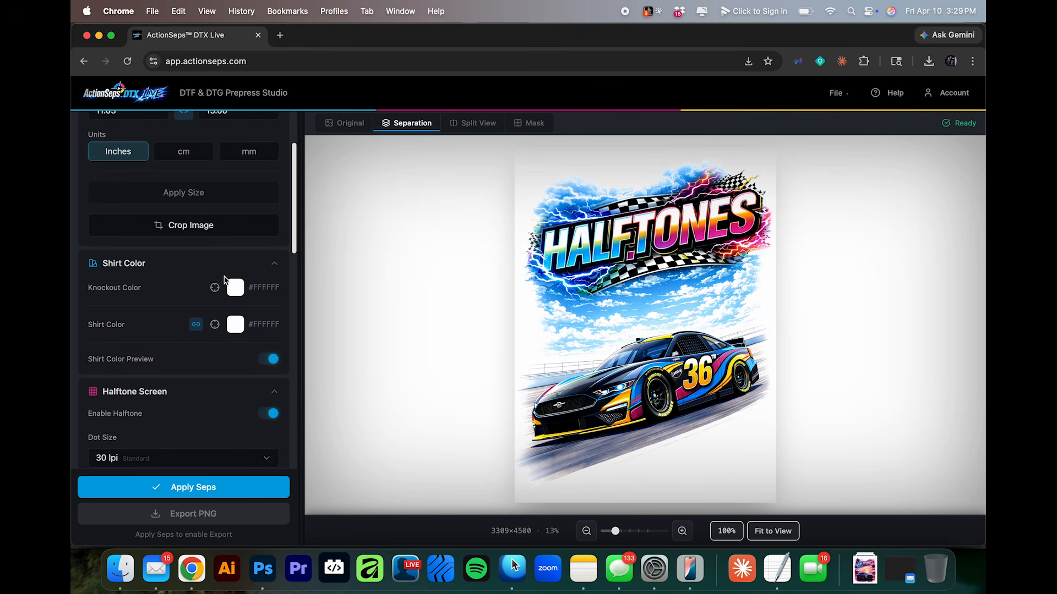
click(268, 361)
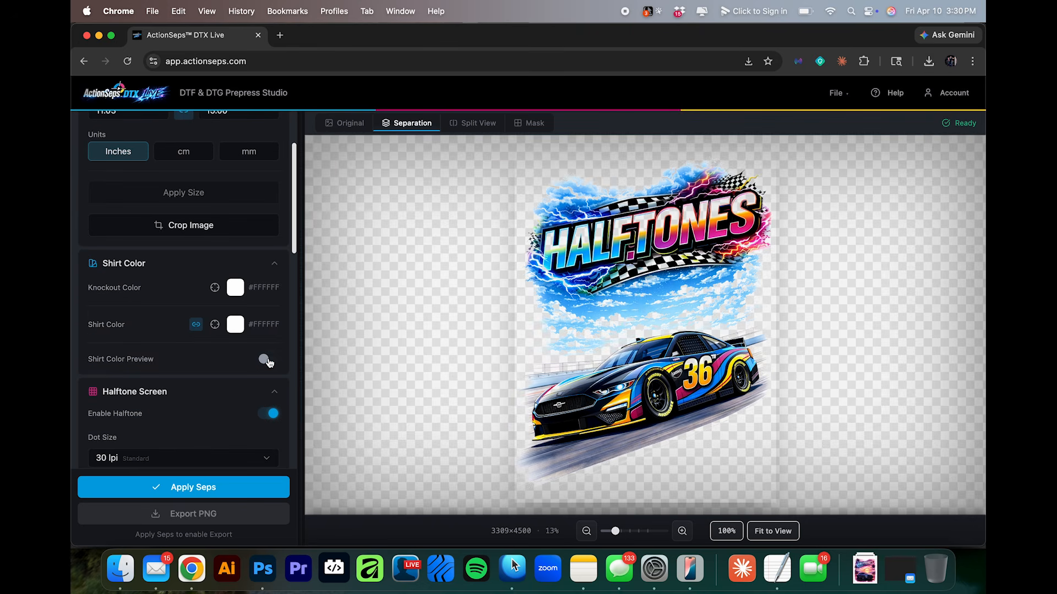
click(269, 361)
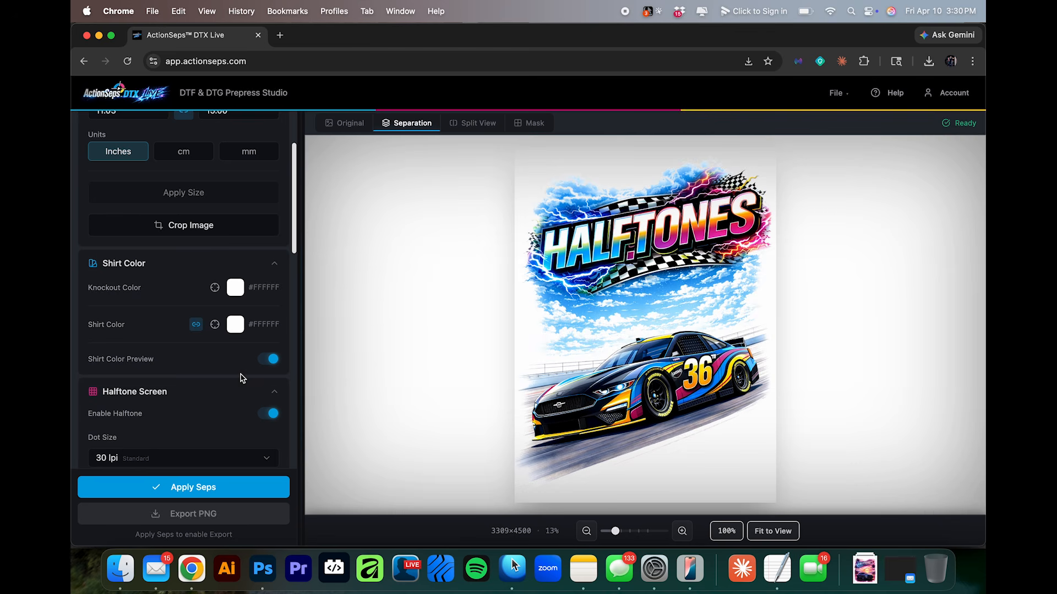
Inspect the mask's halftone dots at 100% around the clouds above the lettering, and return to the full separation view.
scroll(241, 378, down, 10)
scroll(241, 379, down, 4)
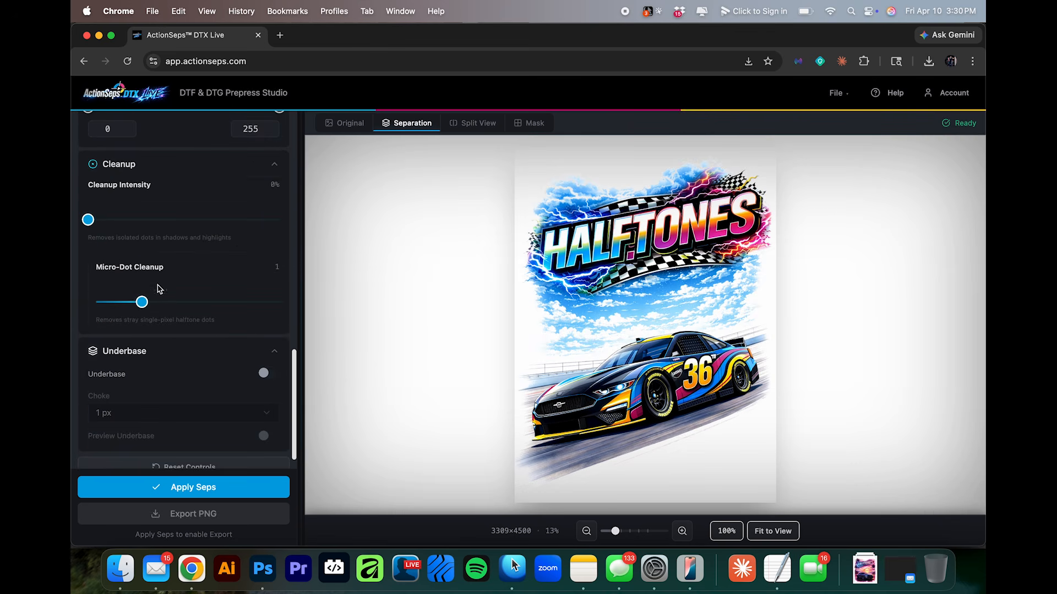
click(532, 125)
click(726, 533)
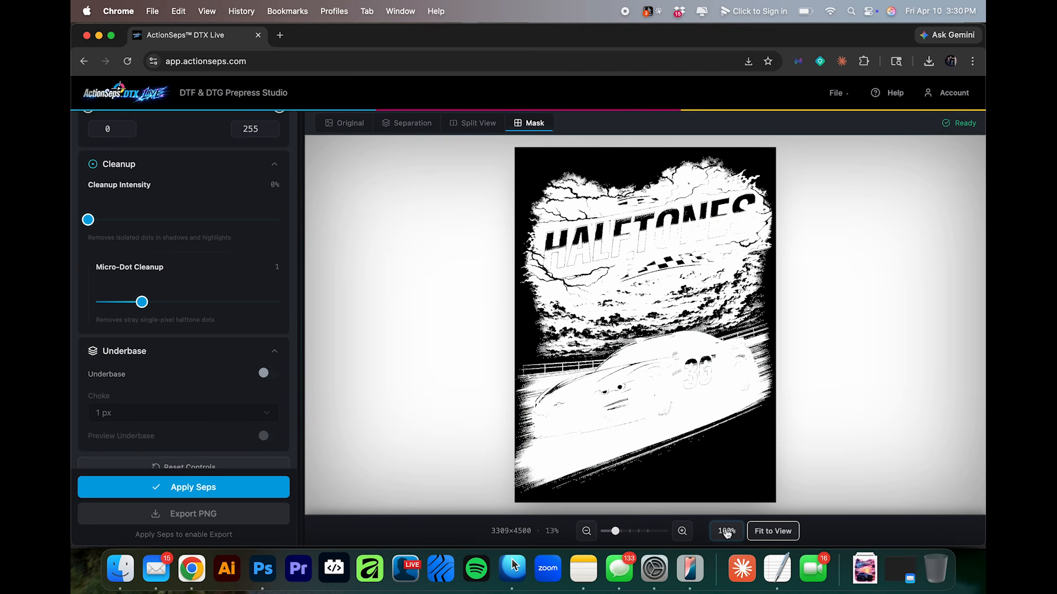
click(727, 533)
drag(632, 236, 600, 551)
drag(515, 223, 541, 315)
scroll(196, 342, down, 2)
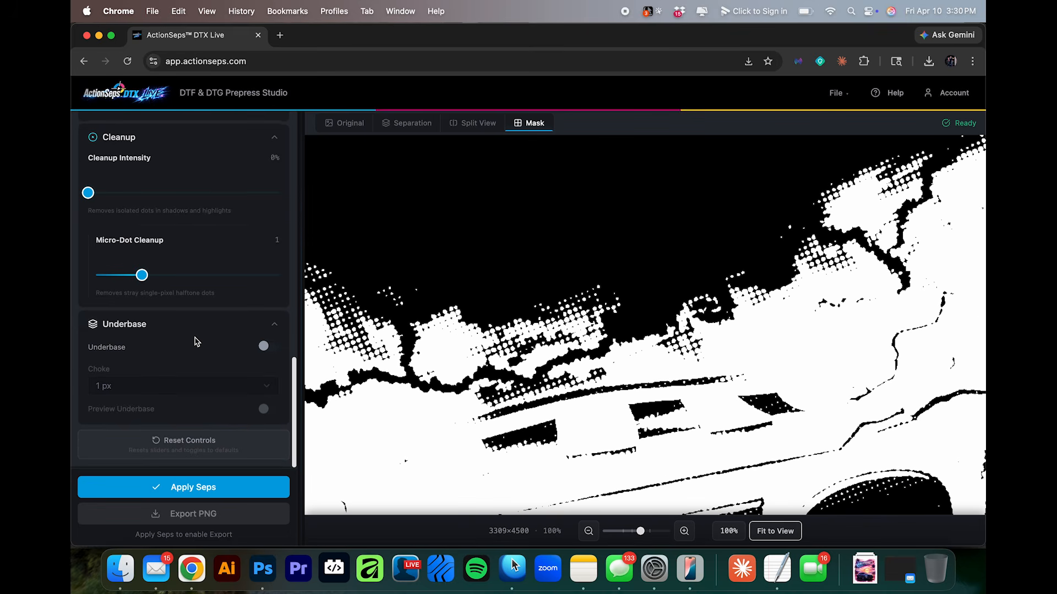
scroll(249, 327, up, 2)
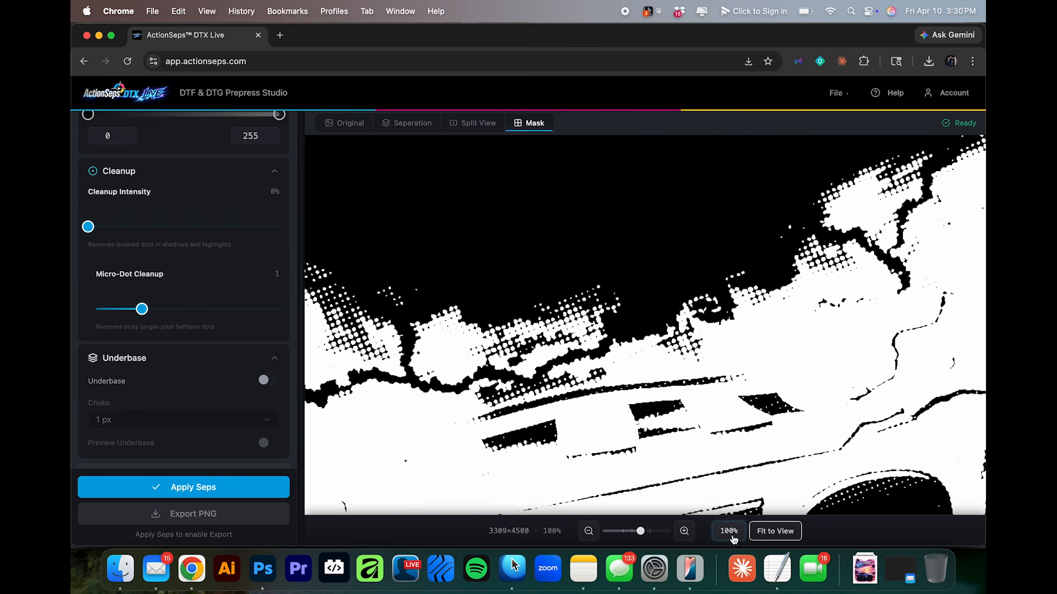
click(775, 531)
click(408, 123)
Save the project as "white shirt sep".
scroll(165, 379, down, 2)
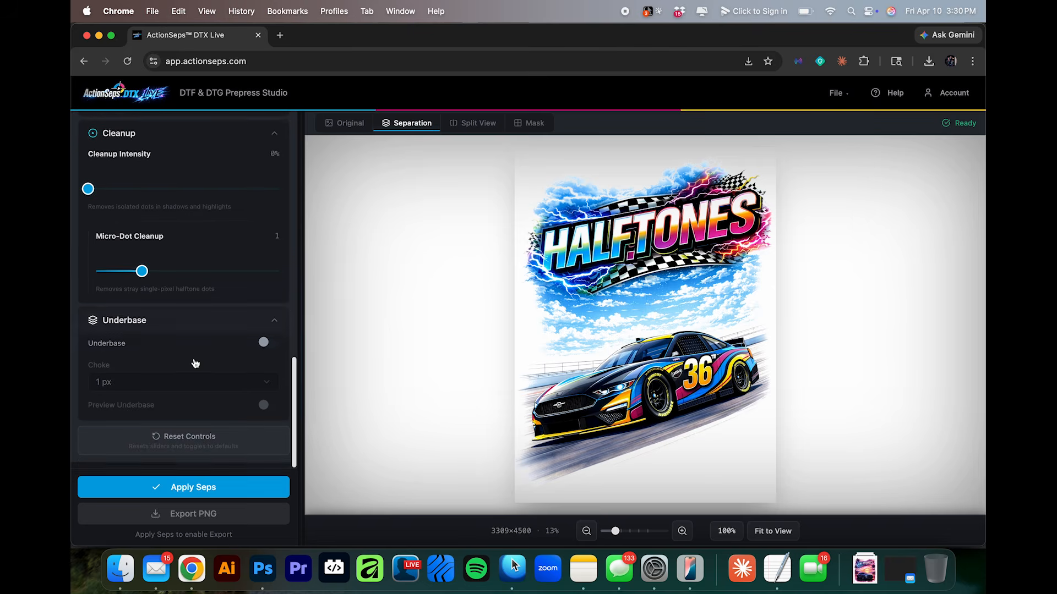
click(835, 93)
click(855, 197)
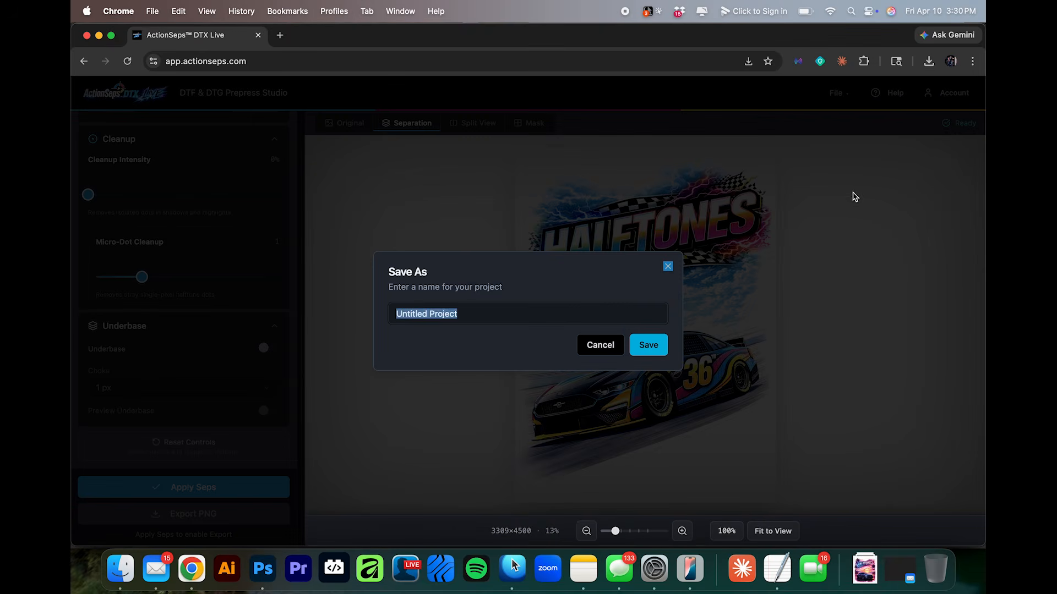
text(white shirt sep)
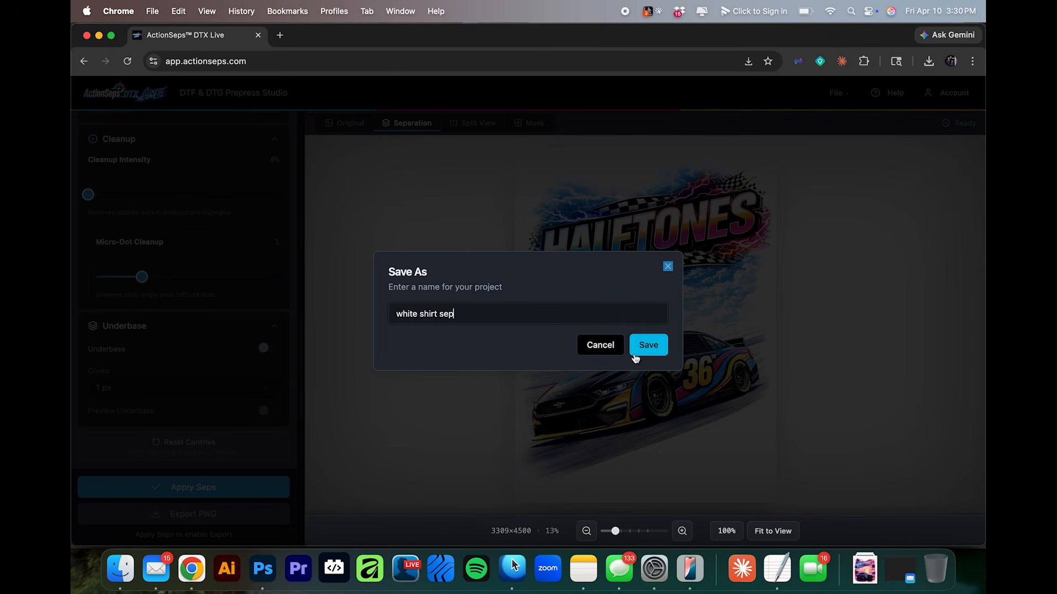
click(638, 347)
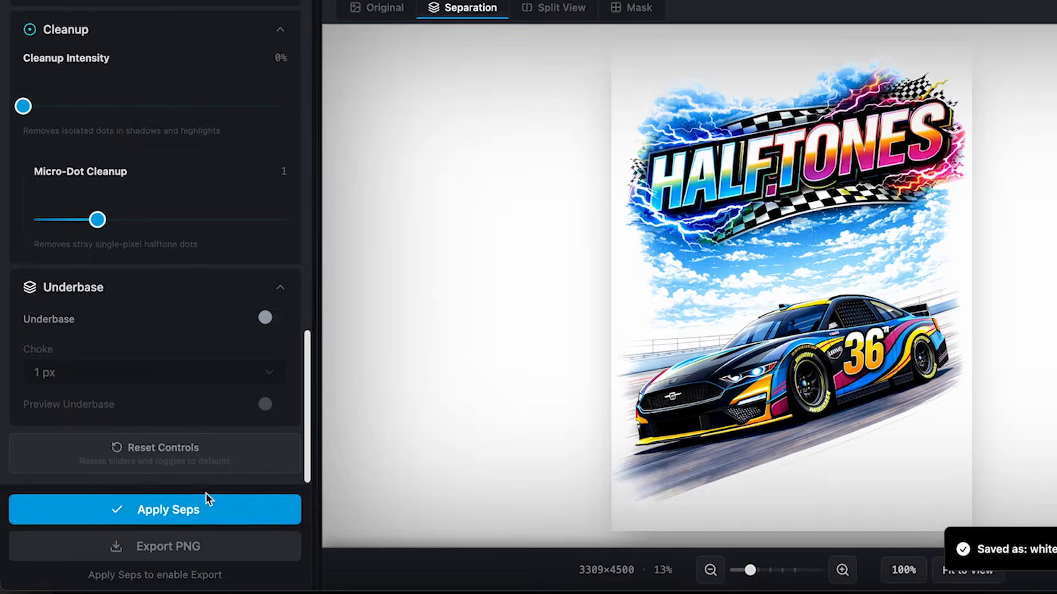
Apply the separation and export the race car artwork as PNG only.
click(222, 487)
click(214, 566)
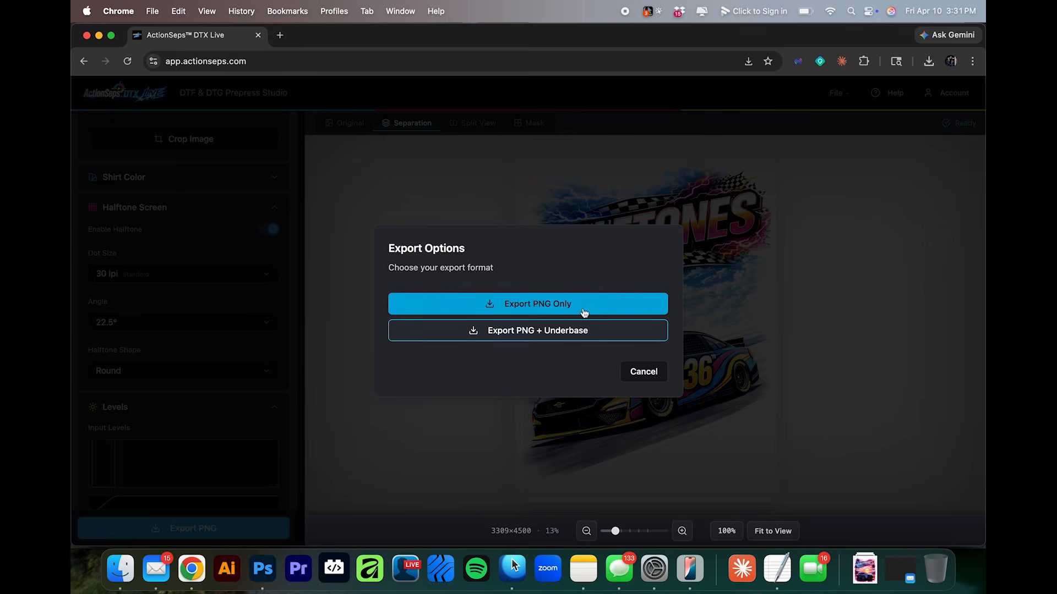
click(583, 306)
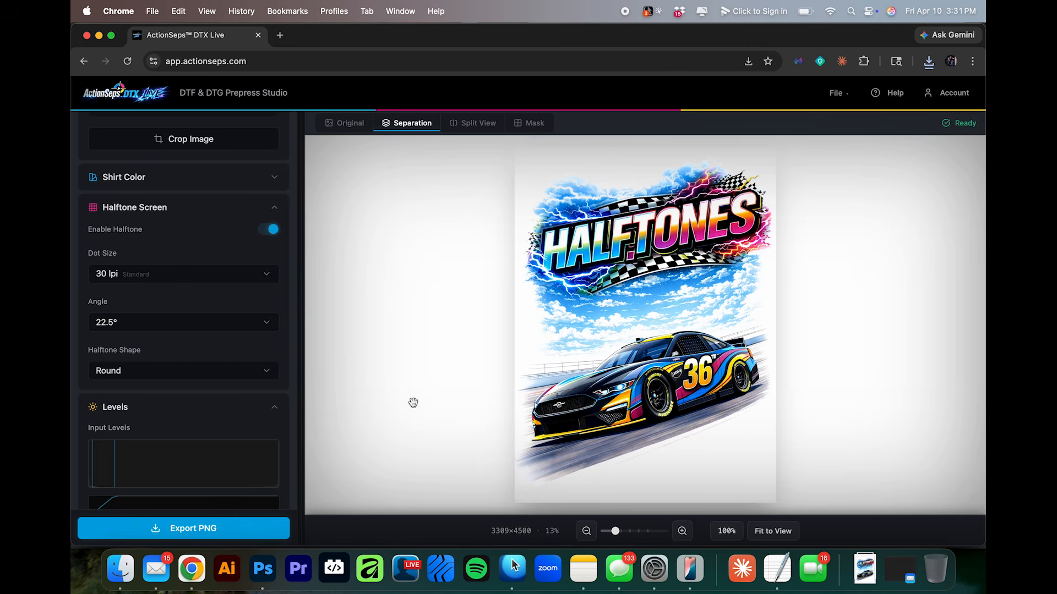
Switch to Finder and preview the exported race car separation in the Downloads folder.
click(120, 568)
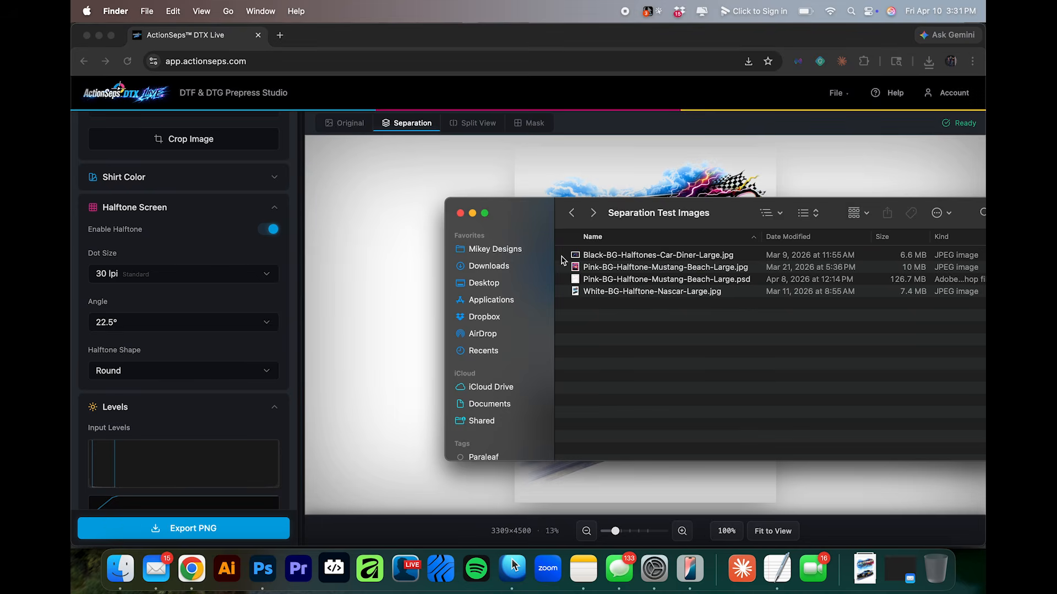
click(497, 268)
click(608, 258)
key(space)
key(space)
Return to ActionSeps DTX Live and save the current state of the project under its existing name.
click(399, 203)
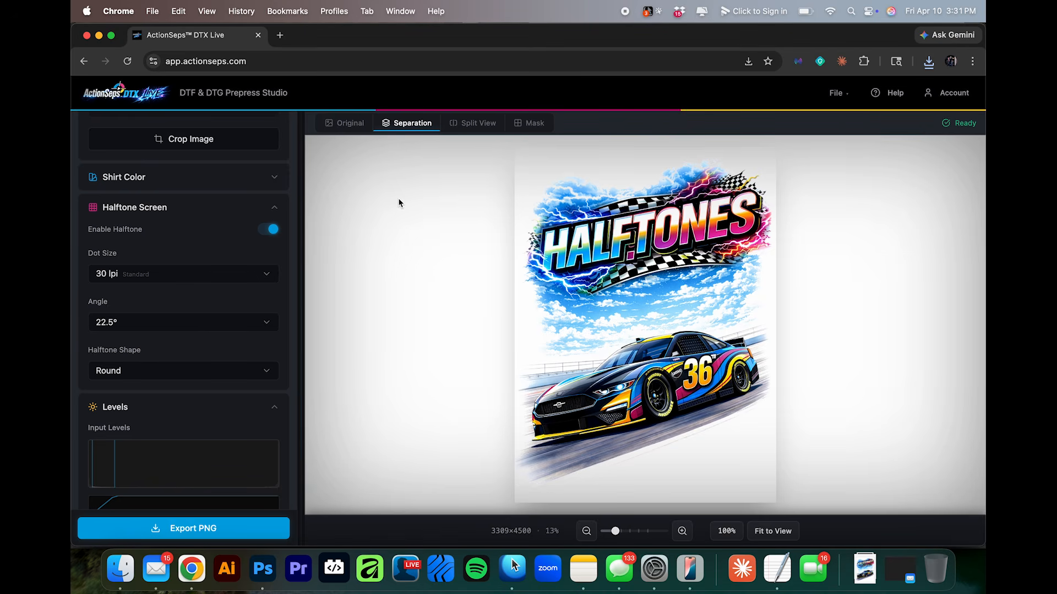
click(841, 93)
click(853, 187)
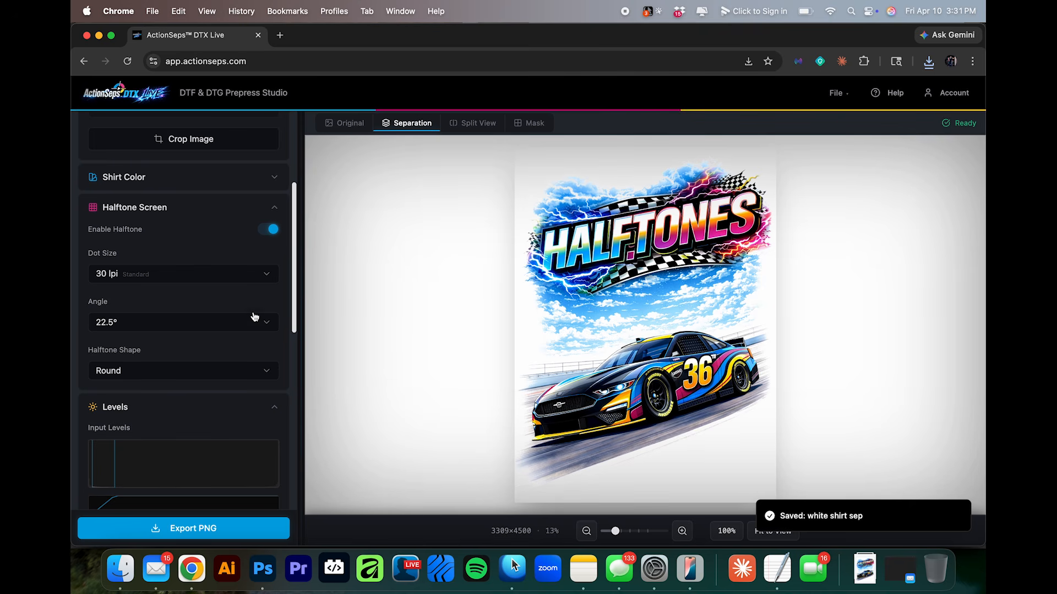
Raise the white input level slightly and start closing the project.
scroll(255, 318, down, 3)
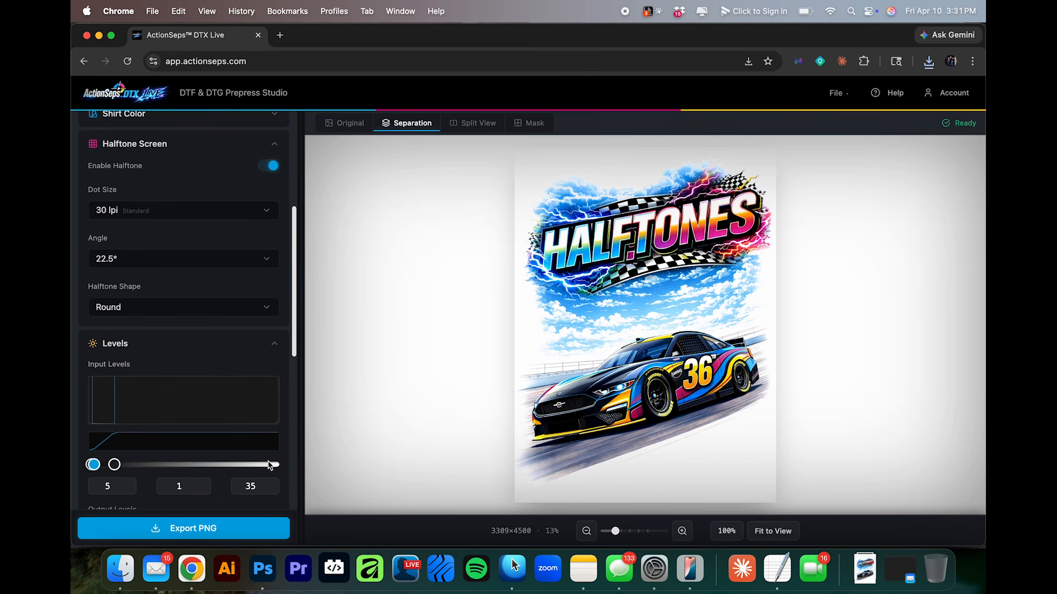
drag(114, 464, 125, 464)
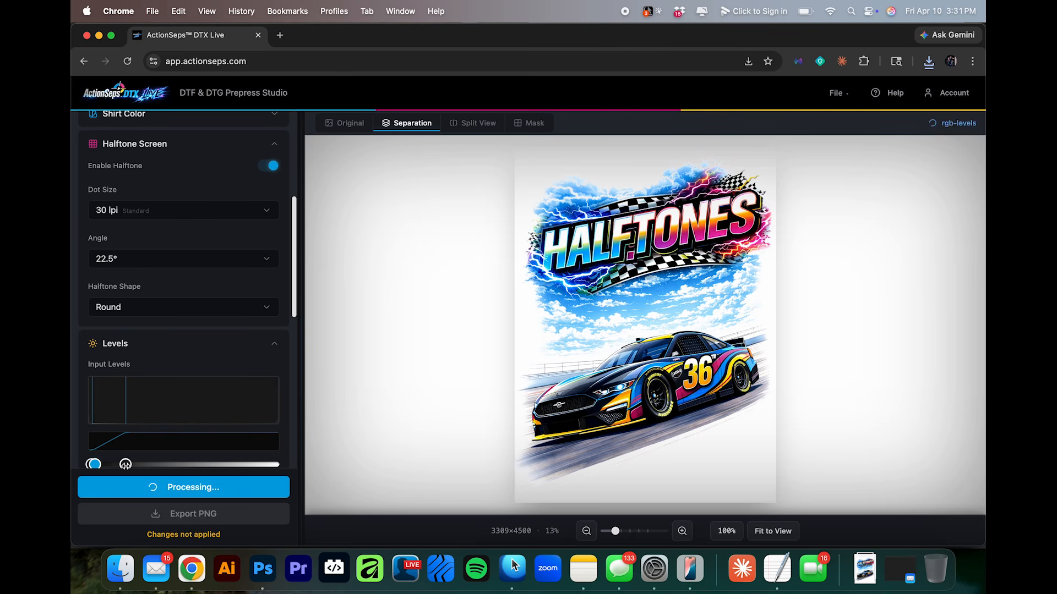
click(840, 95)
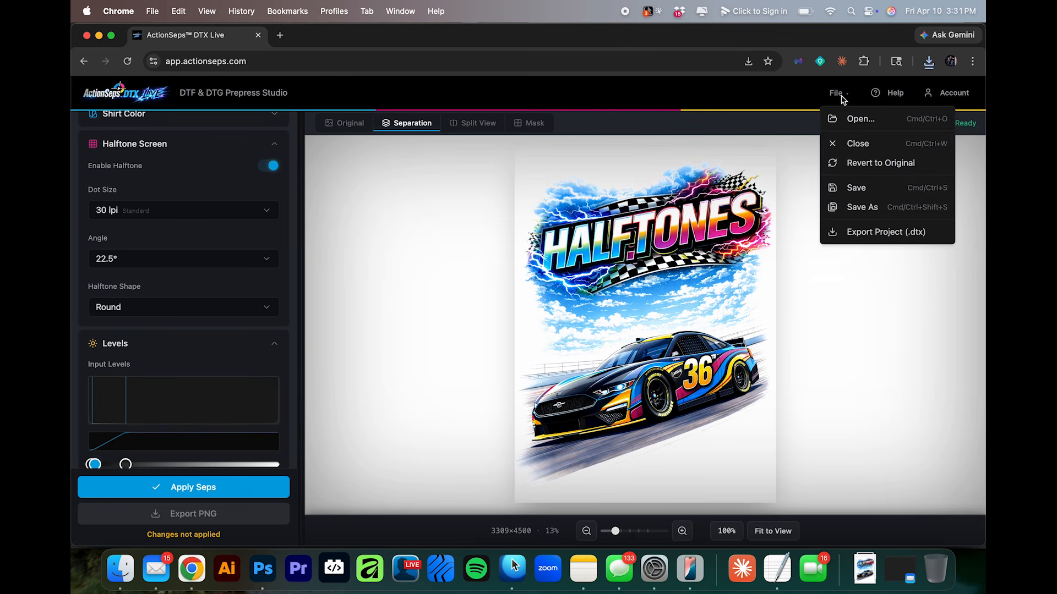
click(843, 142)
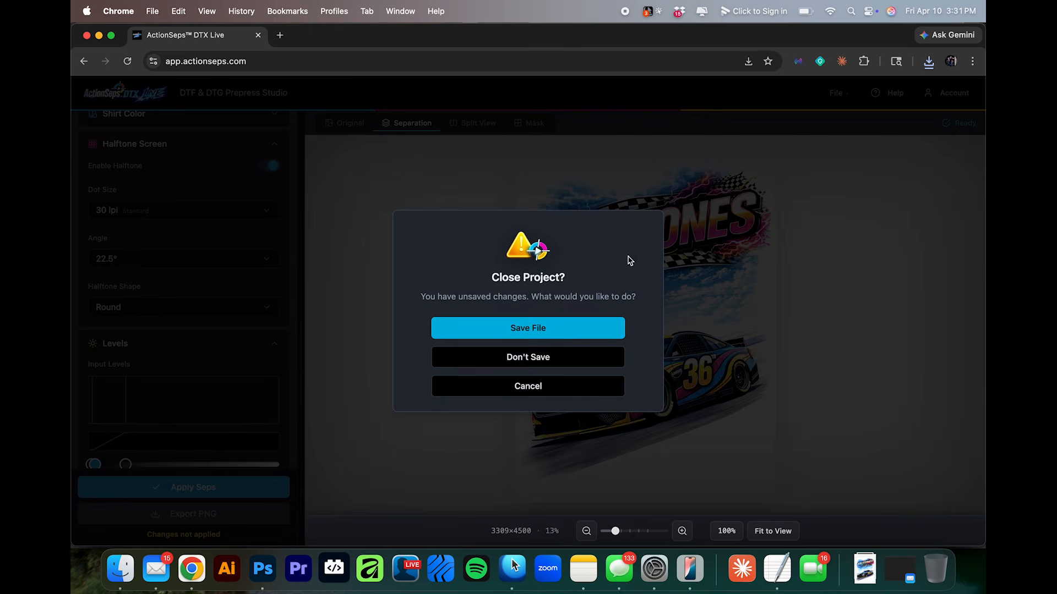